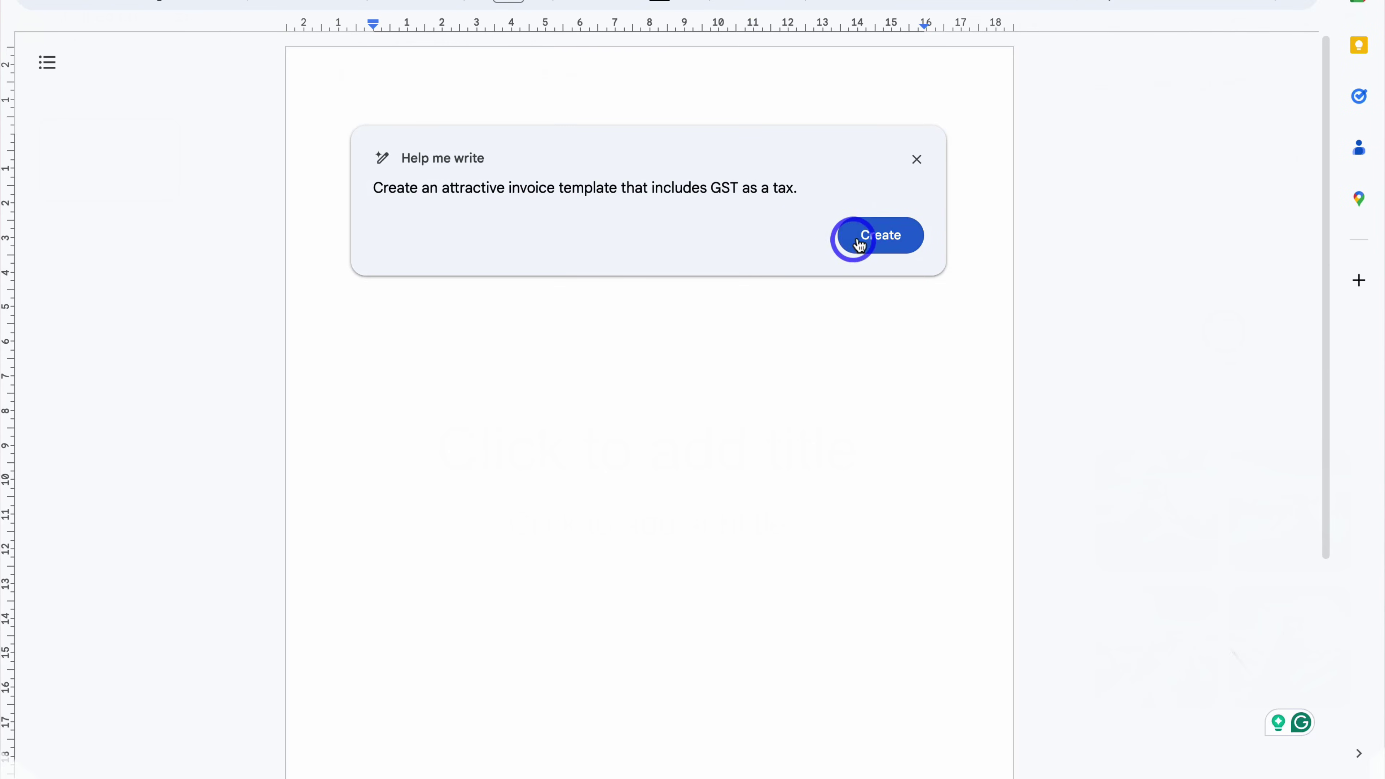
Step: Generate Gemini text in Docs and a client task table in Sheets from the prompts
{"action": "left_click", "coordinate": [861, 237]}
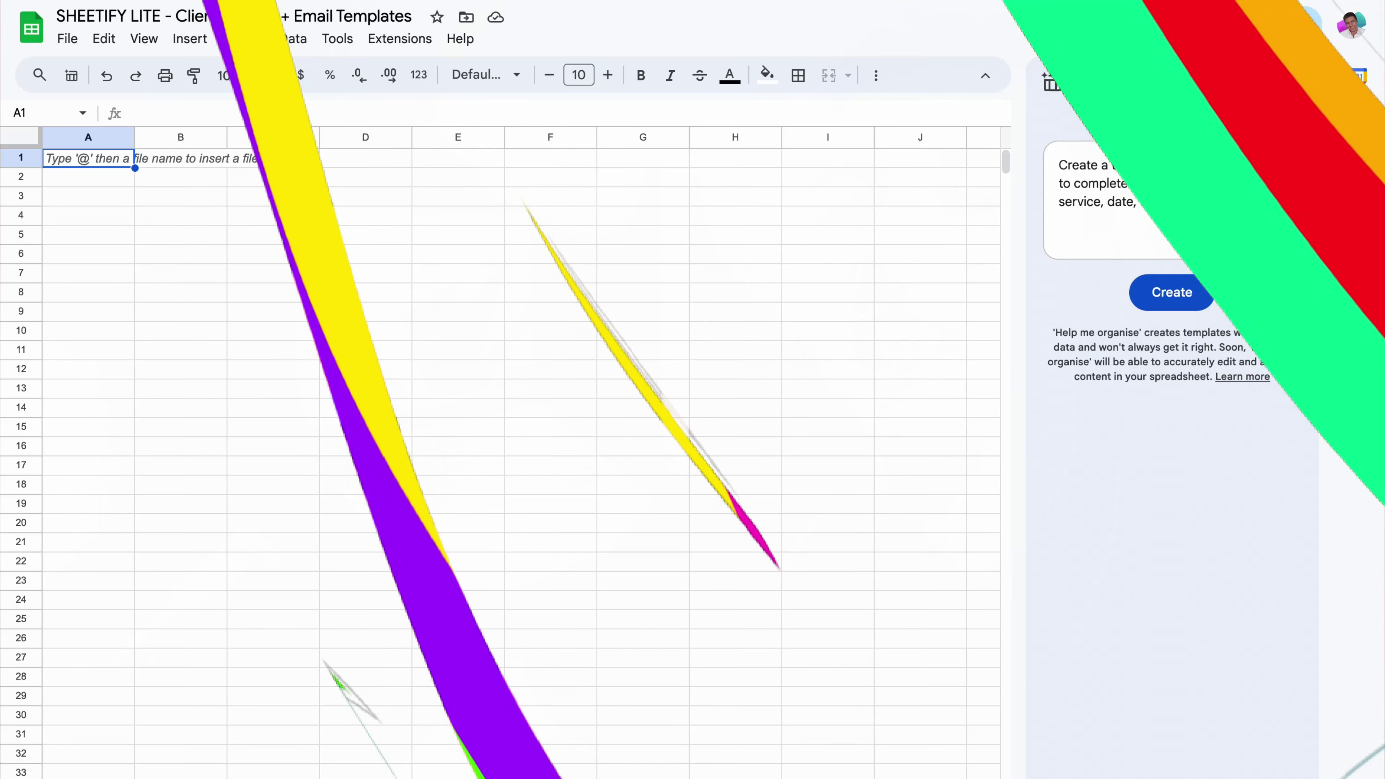
{"action": "left_click", "coordinate": [1171, 299]}
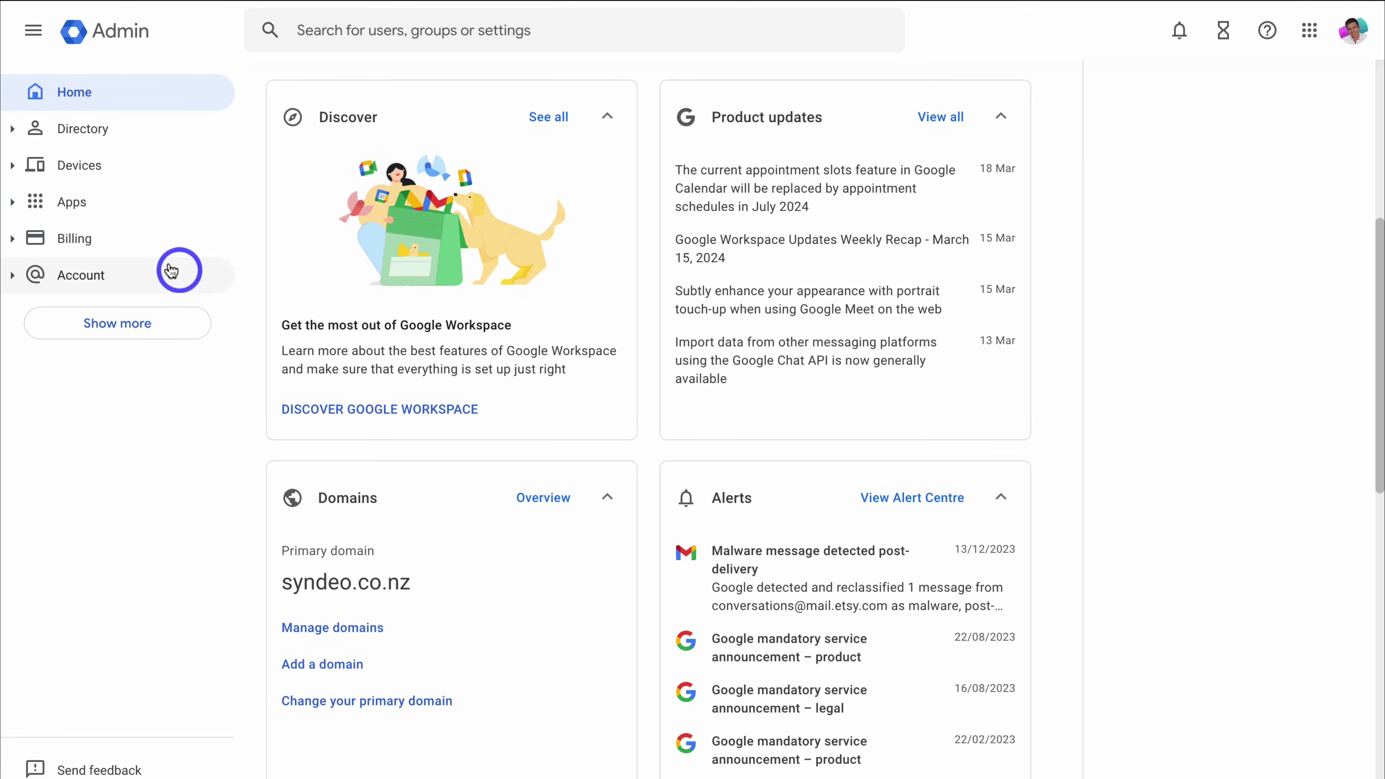
Step: Go to Billing > Get more services and view the Gemini for Google Workspace add-ons
{"action": "left_click", "coordinate": [149, 244]}
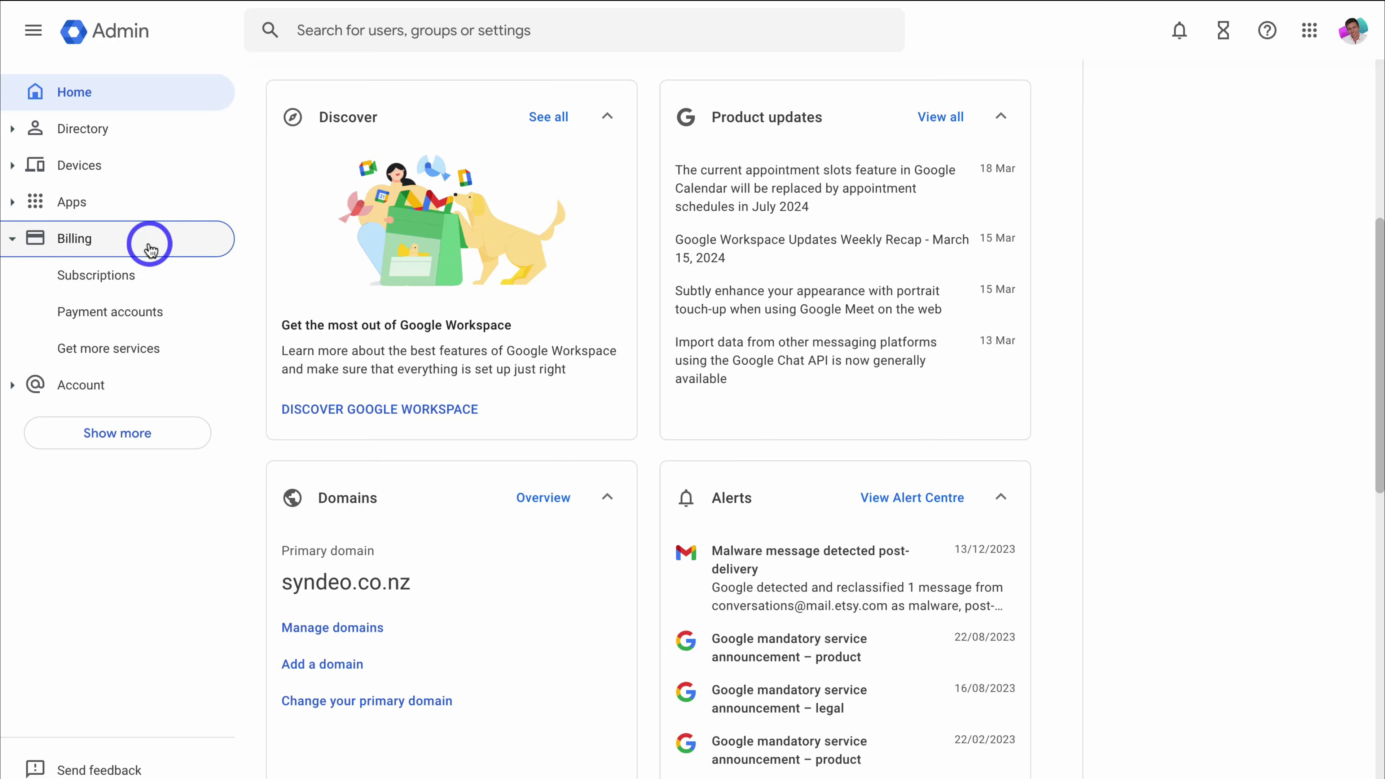
{"action": "left_click", "coordinate": [183, 353]}
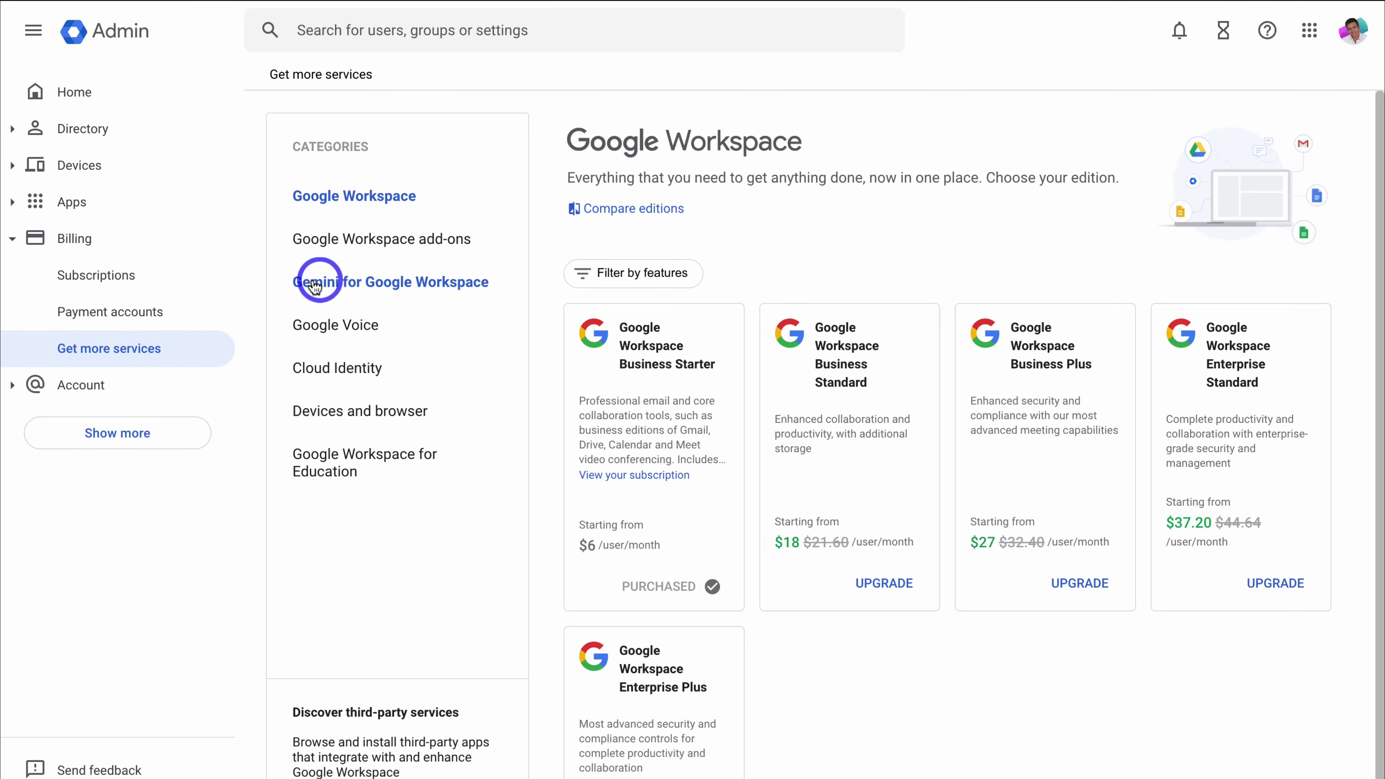
{"action": "left_click", "coordinate": [498, 290]}
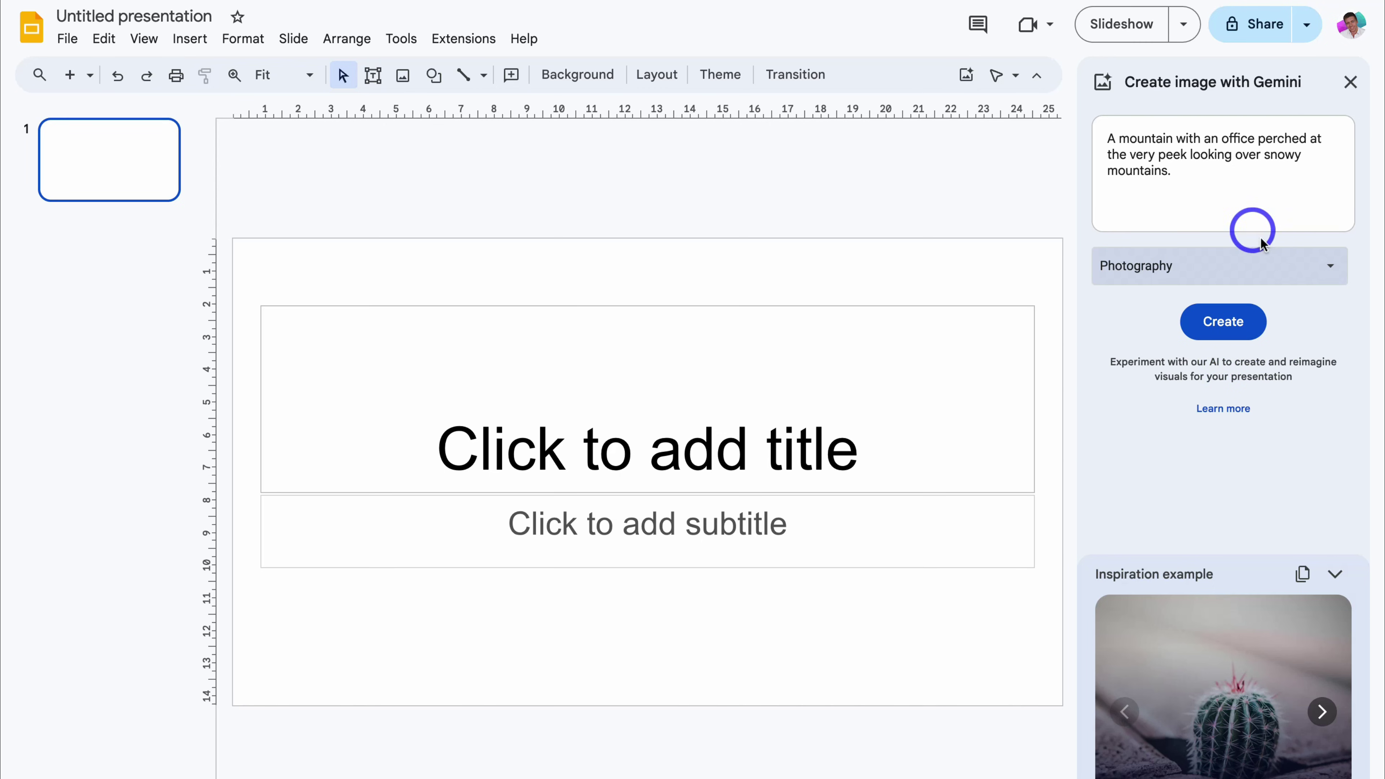
Step: Generate mountaintop office images in Slides and a client jobs template in Sheets
{"action": "left_click", "coordinate": [1216, 328]}
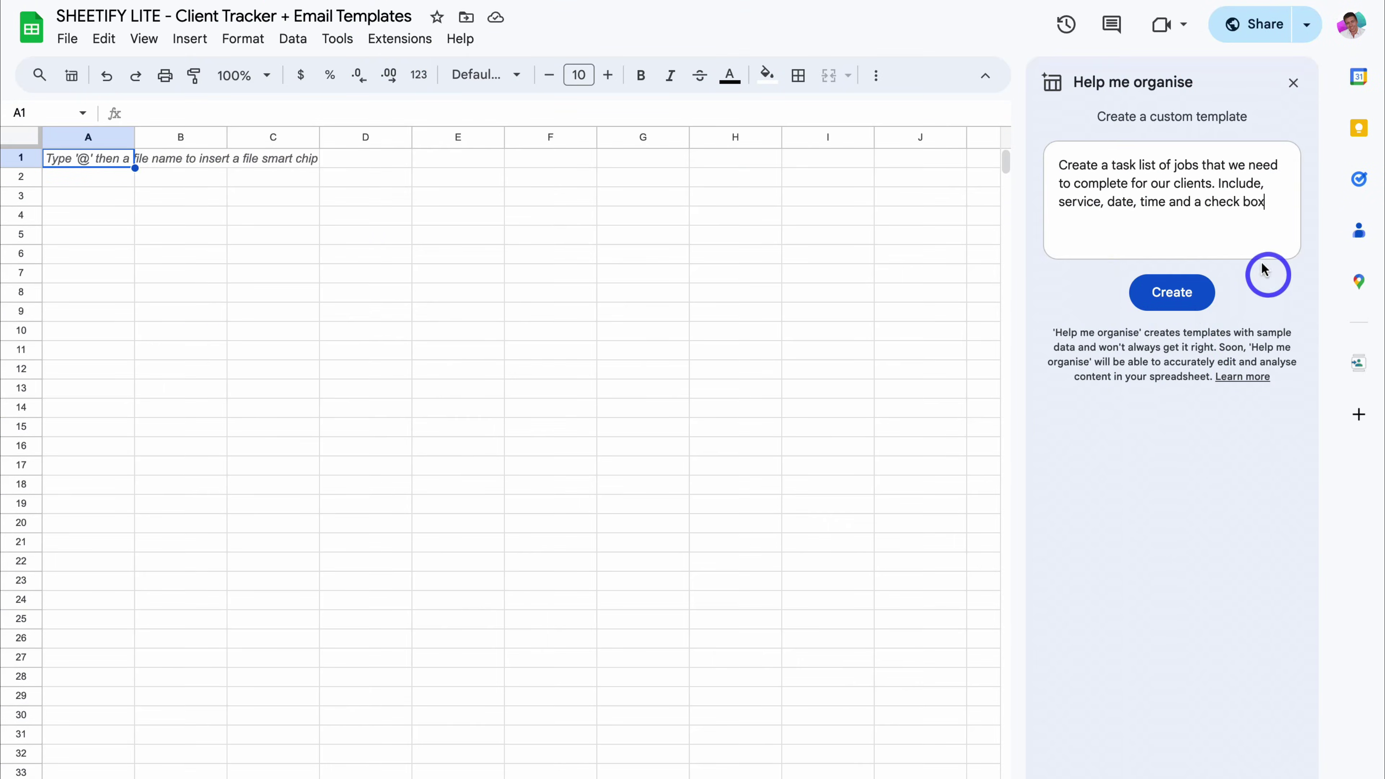
{"action": "left_click", "coordinate": [1172, 298]}
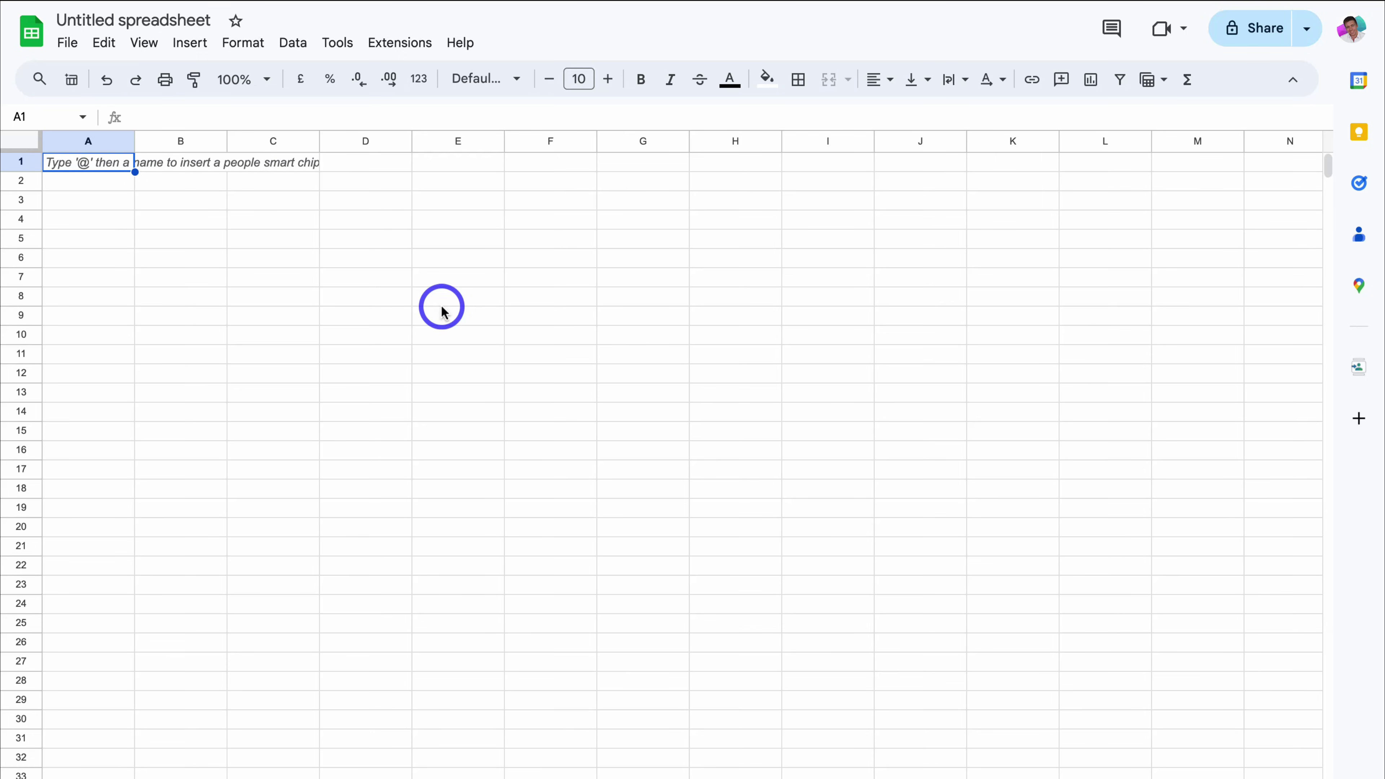
Step: Choose Insert > Help me organise to start a custom template
{"action": "left_click", "coordinate": [190, 44]}
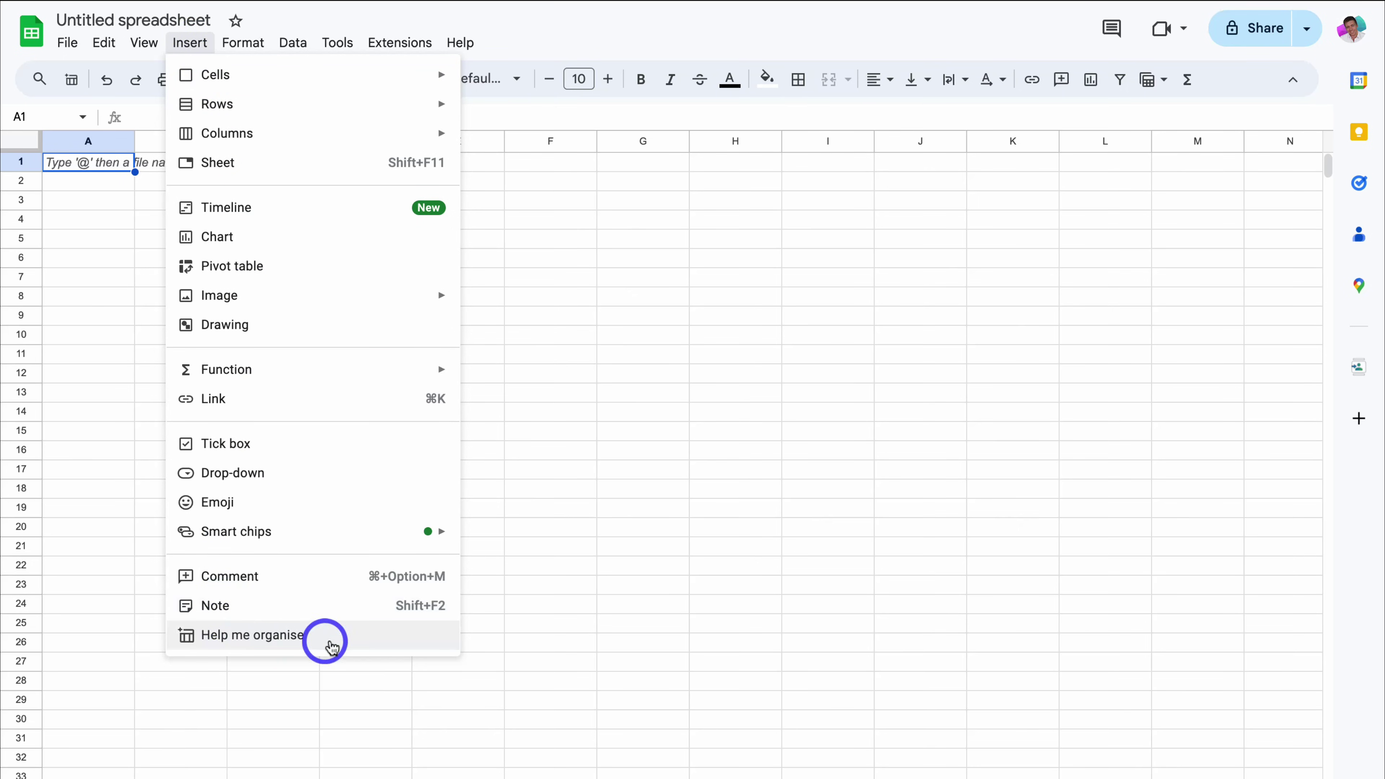
{"action": "left_click", "coordinate": [326, 636]}
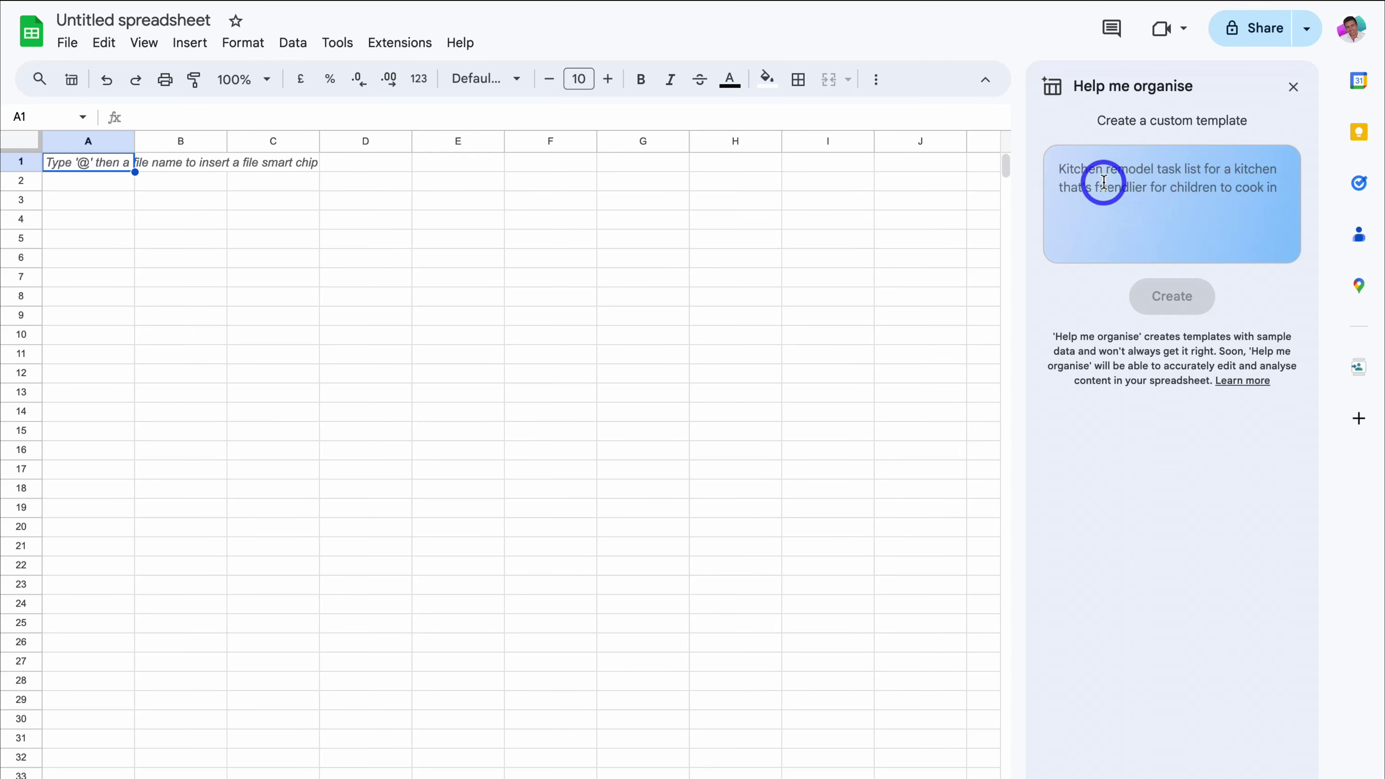
Step: Paste the request 'Create a web design project template that includes tasks, sub tasks, status and due date.'
{"action": "left_click", "coordinate": [1103, 182]}
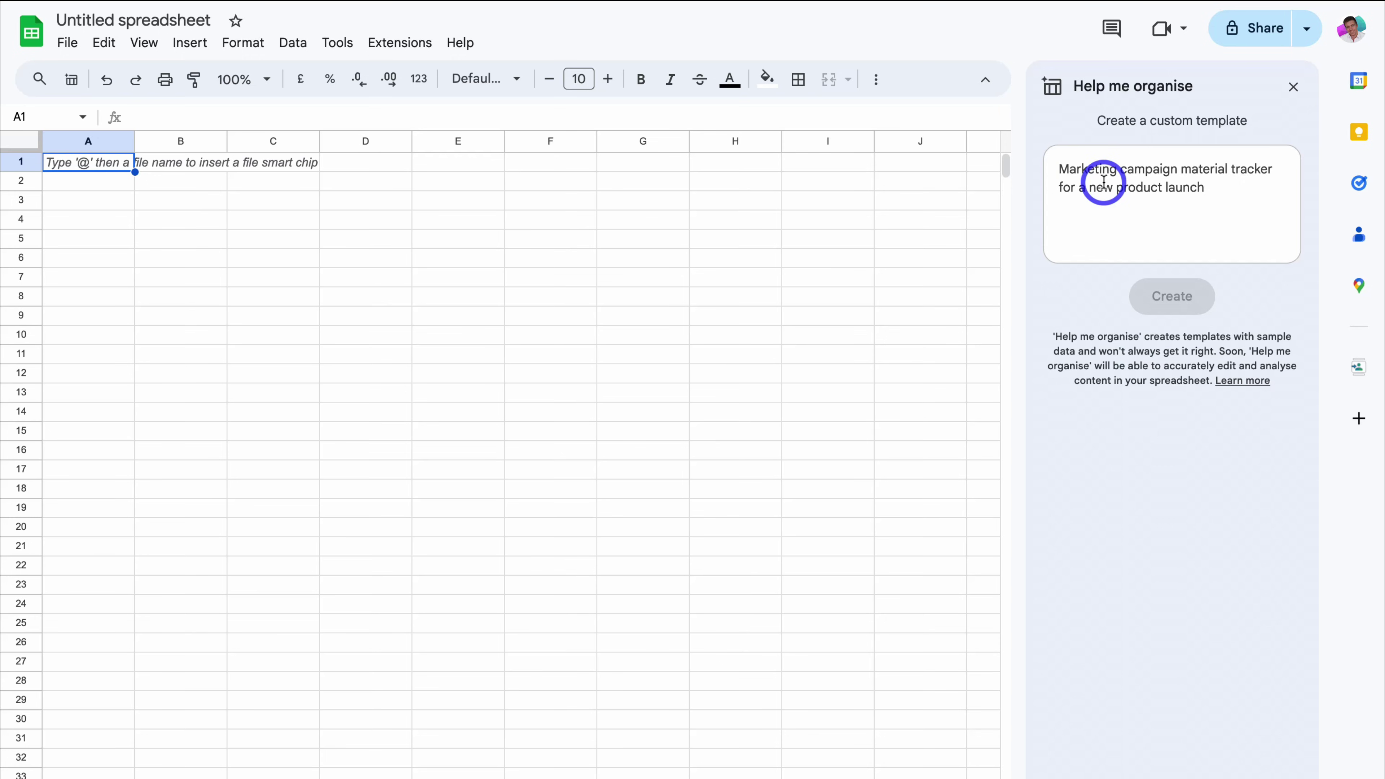
{"action": "type", "text": "Create a web design project template that includes tasks, sub tasks, status and due date."}
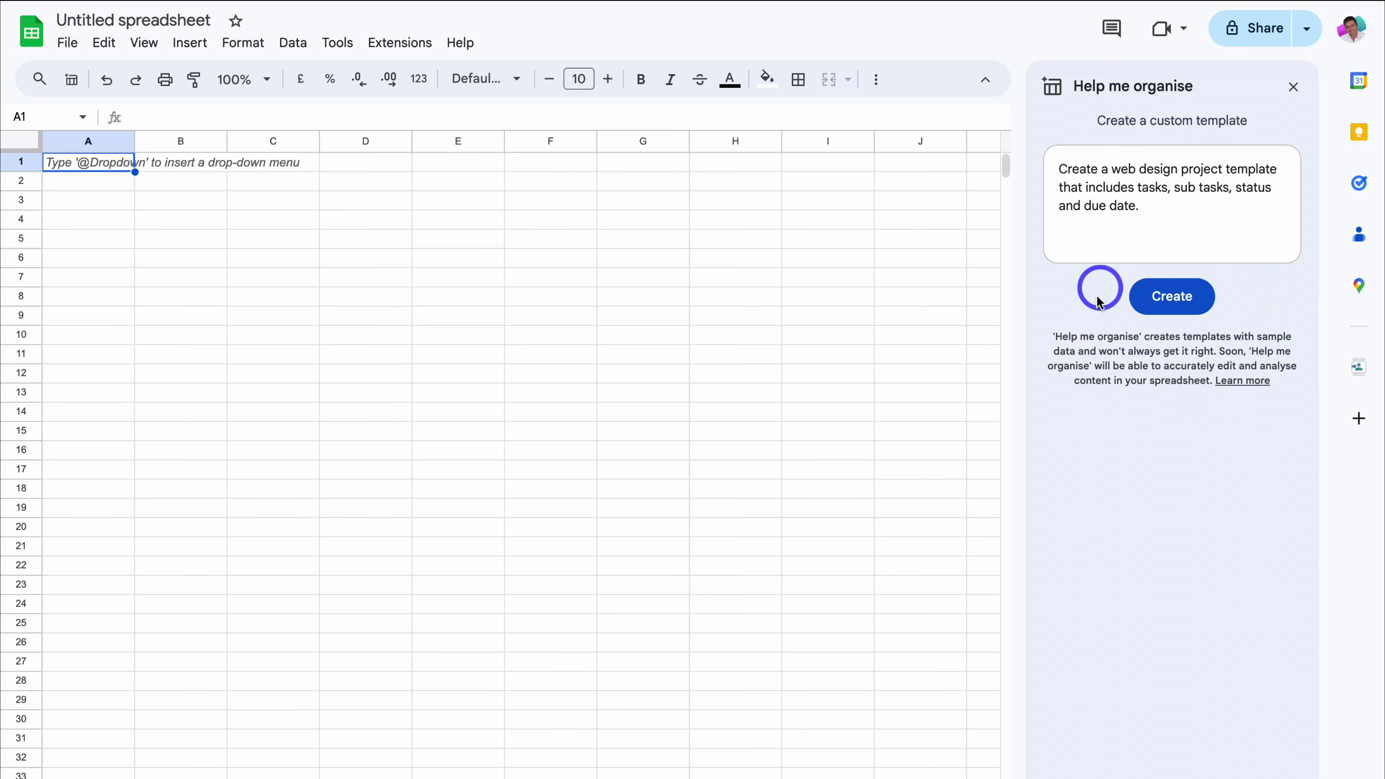
Step: Generate the web design template preview and dismiss the insert-or-discard question
{"action": "left_click", "coordinate": [1185, 305]}
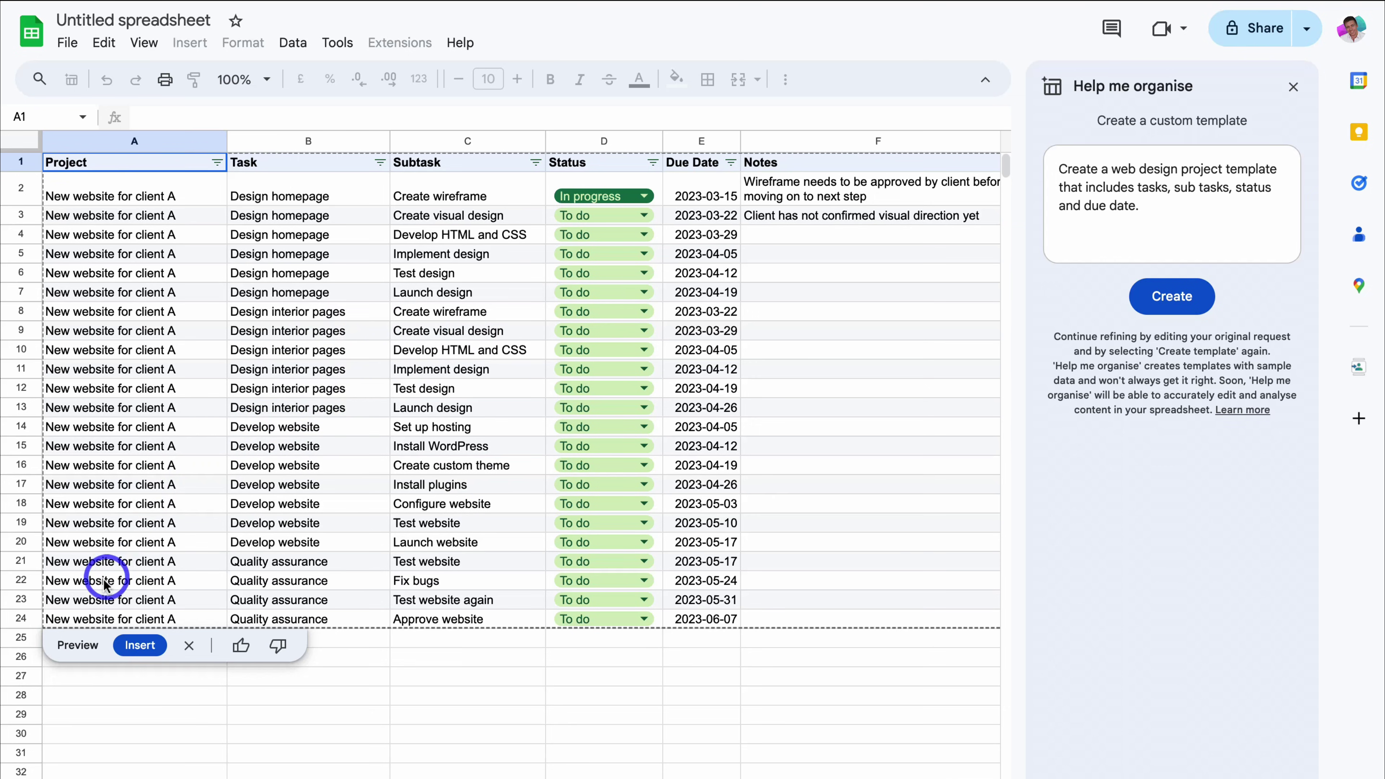
{"action": "left_click", "coordinate": [244, 409]}
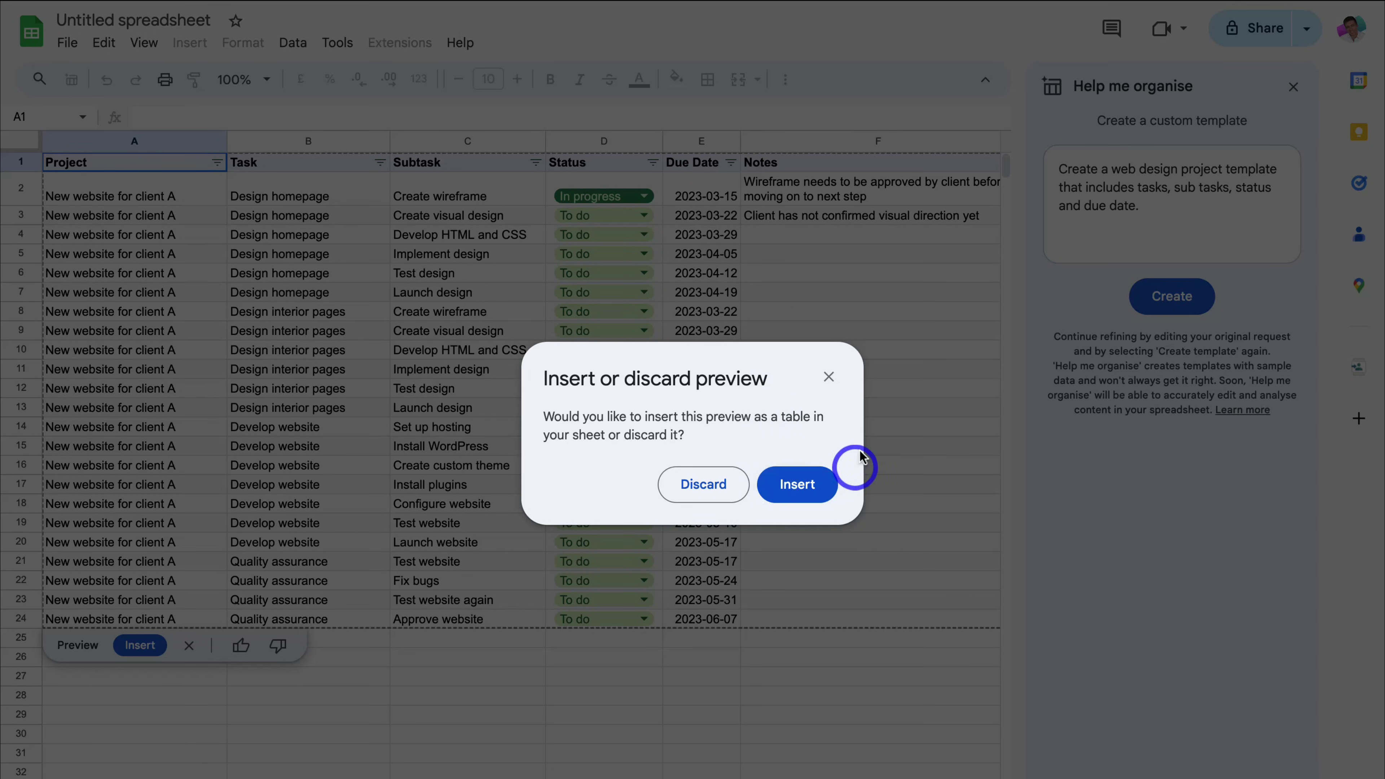
{"action": "left_click", "coordinate": [828, 376]}
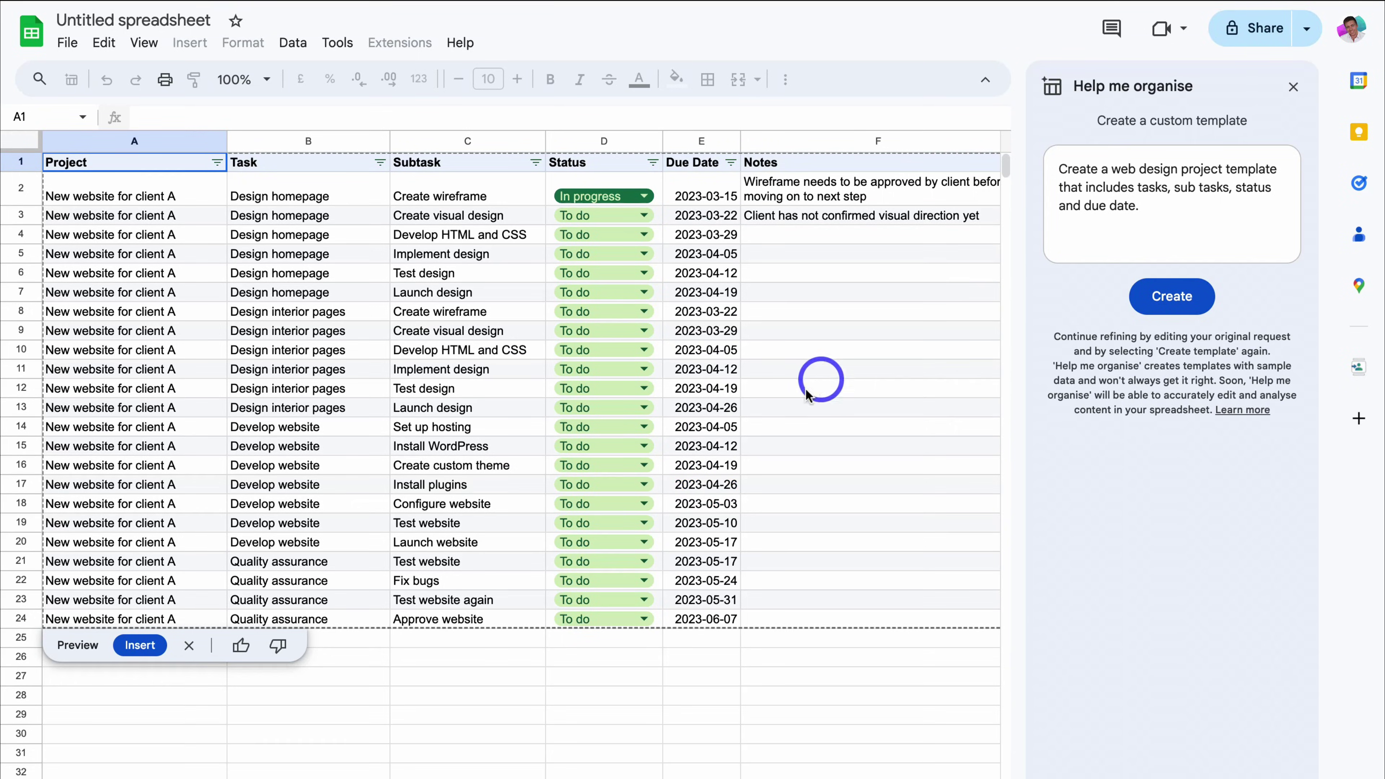
Step: Discard the preview, add 'for one client only' after 'template', and regenerate
{"action": "left_click", "coordinate": [188, 646]}
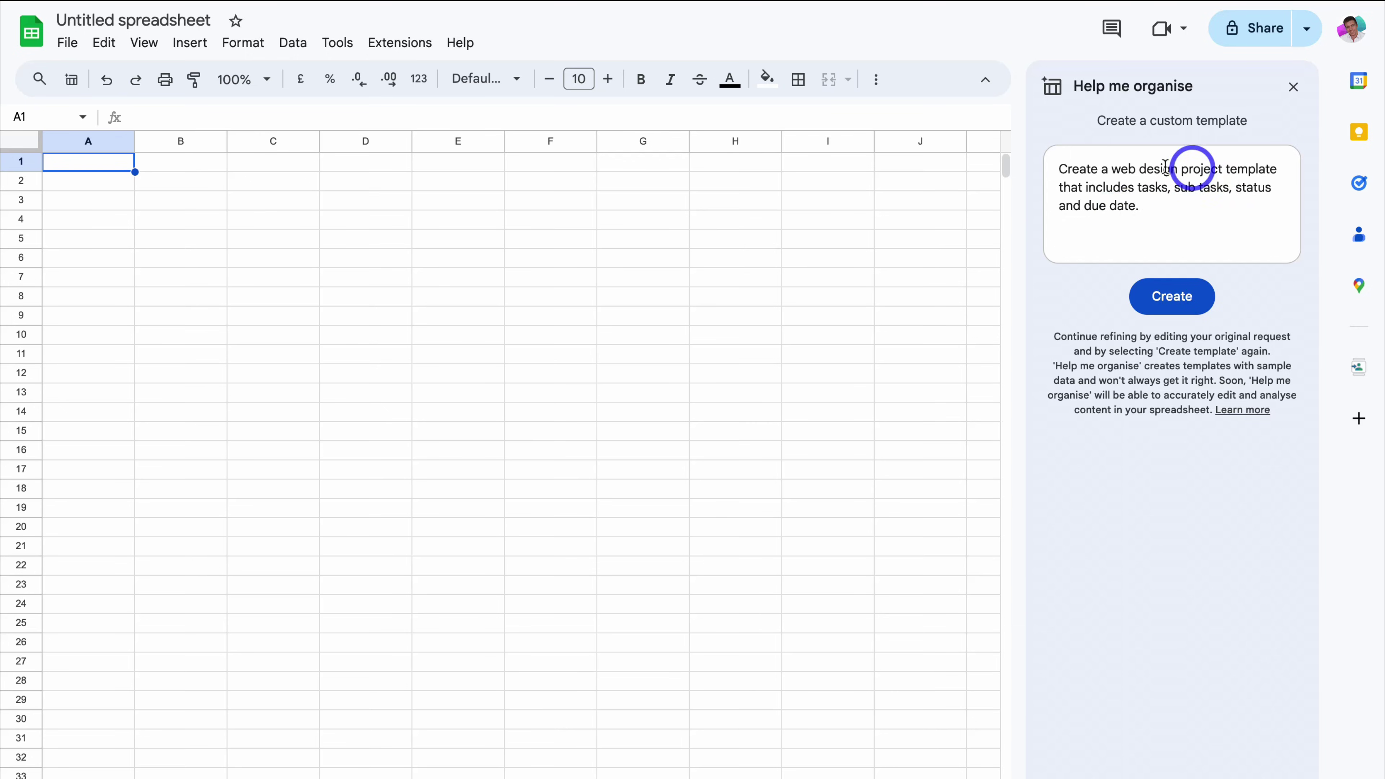
{"action": "left_click", "coordinate": [1276, 169]}
{"action": "type", "text": "for one client only"}
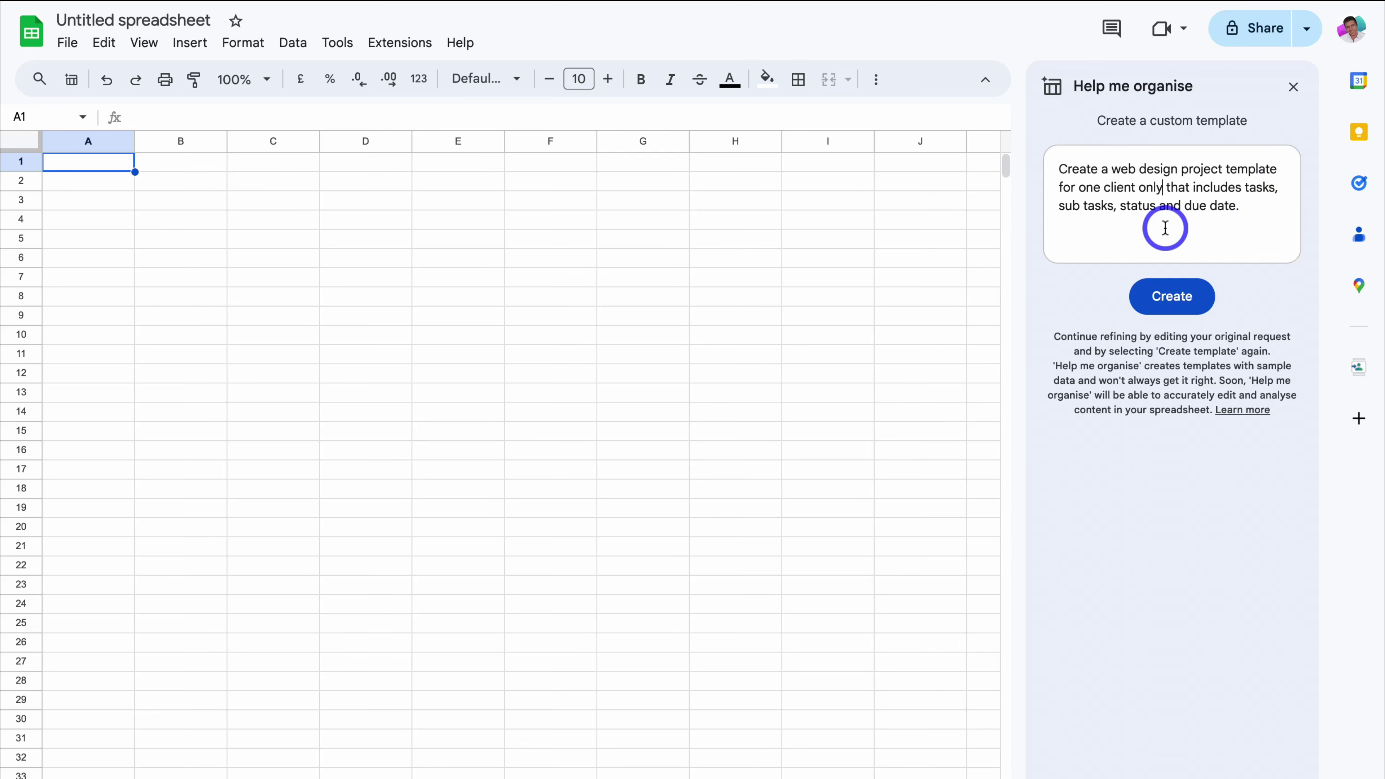
{"action": "left_click", "coordinate": [1188, 303]}
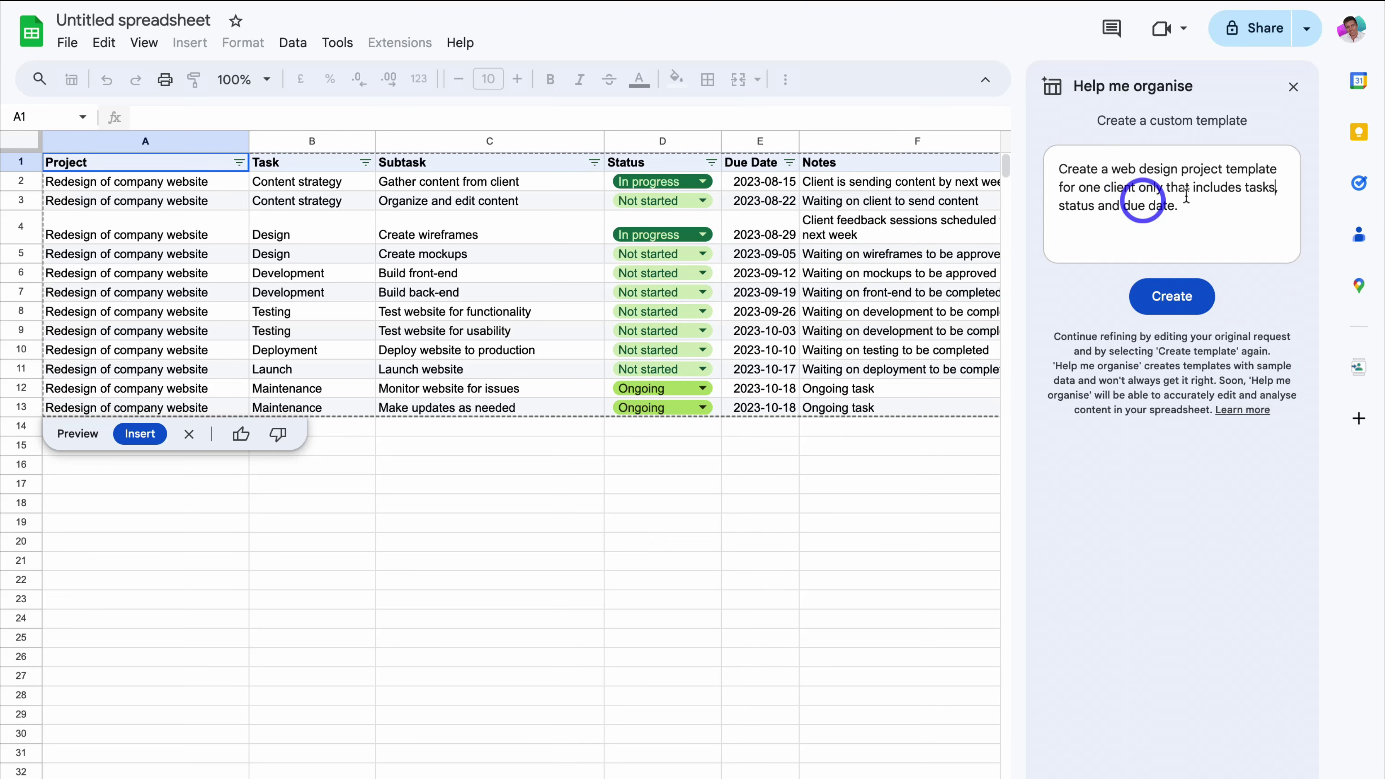
Step: Add 'tick box,' after 'tasks,' in the request and regenerate the template
{"action": "type", "text": "tick box,"}
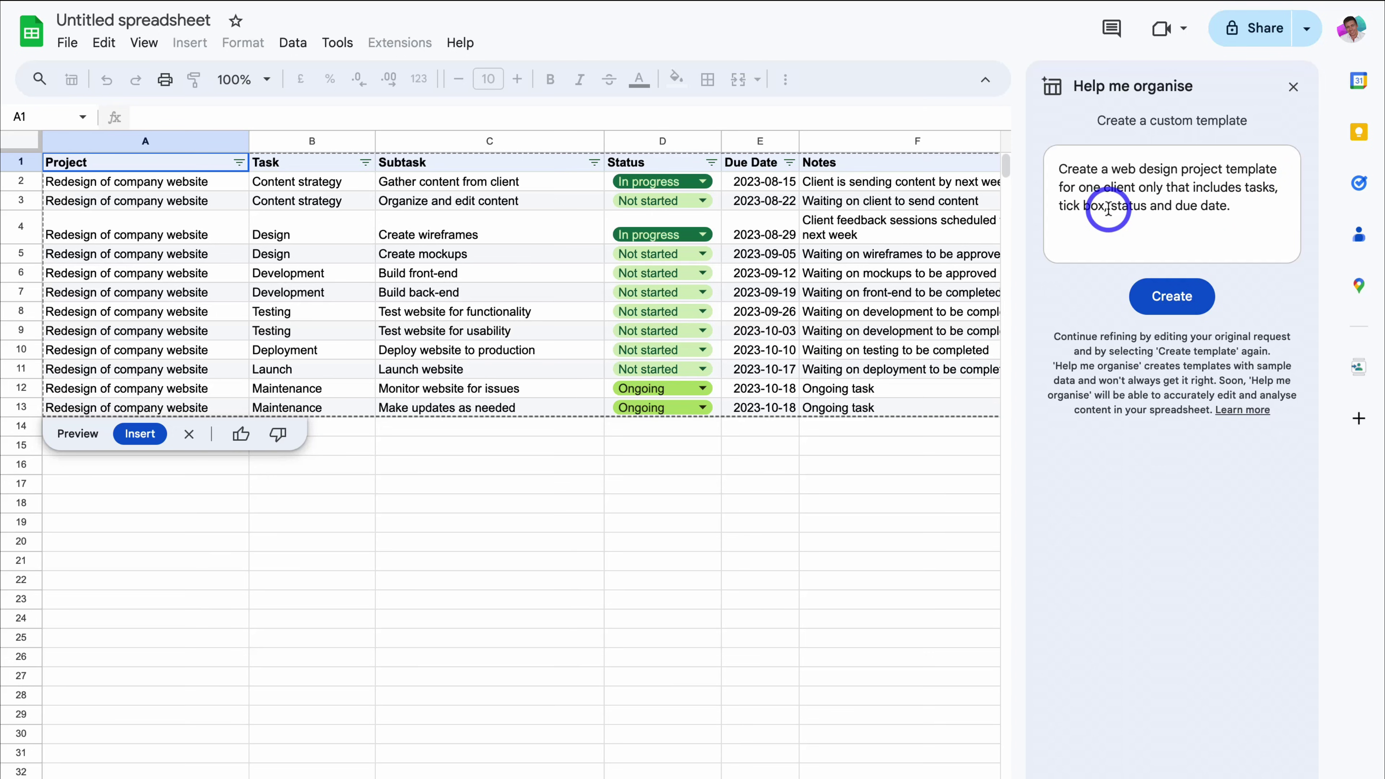
{"action": "left_click", "coordinate": [1181, 301]}
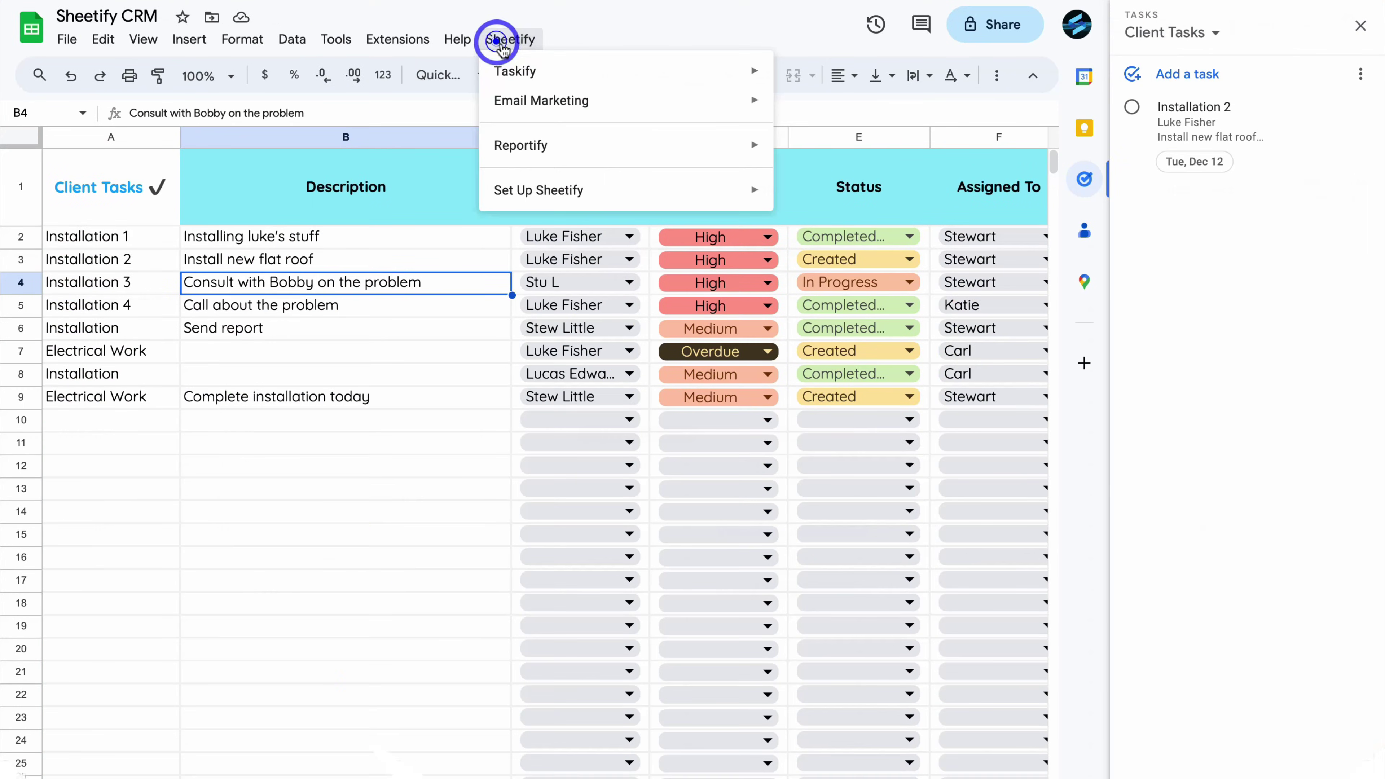
Step: Add a client task via Sheetify > Taskify and send the payment reminder emails
{"action": "mouse_move", "coordinate": [714, 70]}
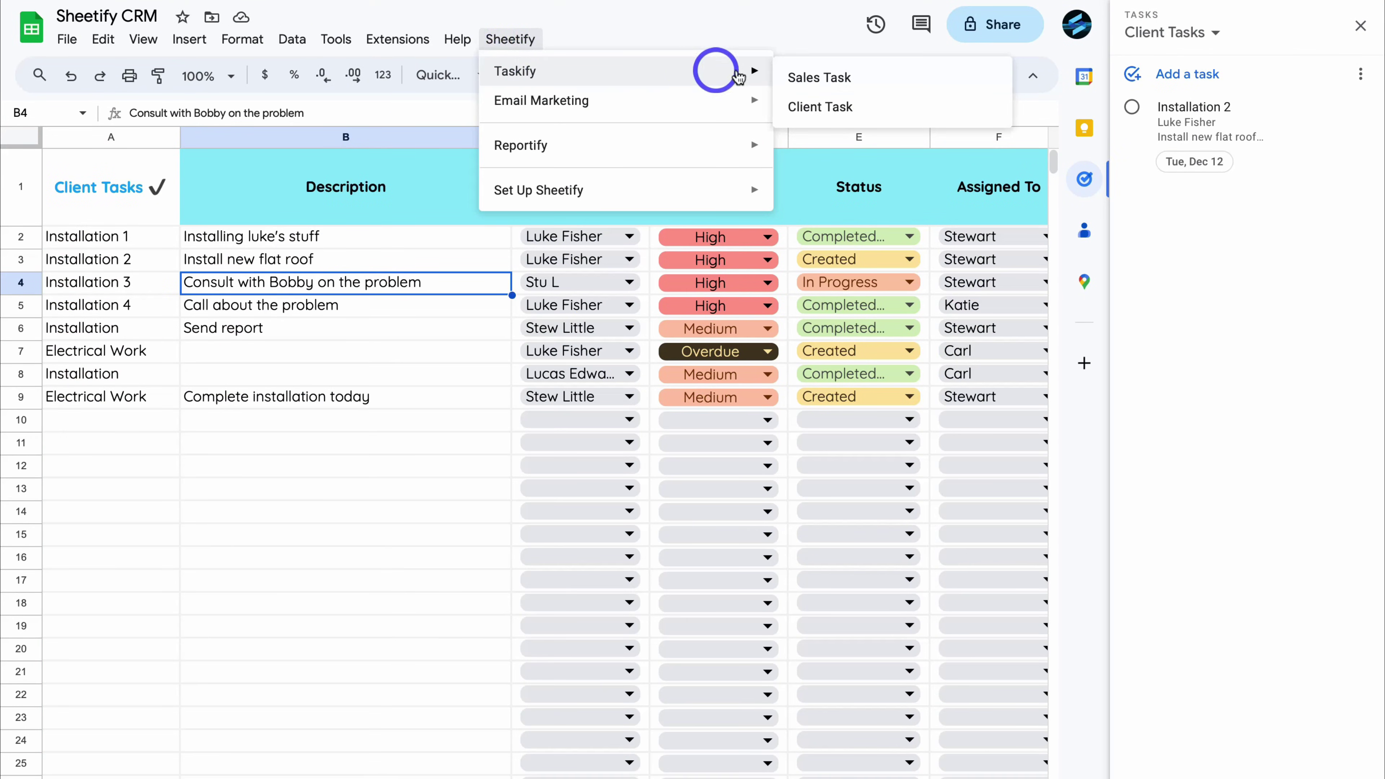
{"action": "left_click", "coordinate": [898, 115]}
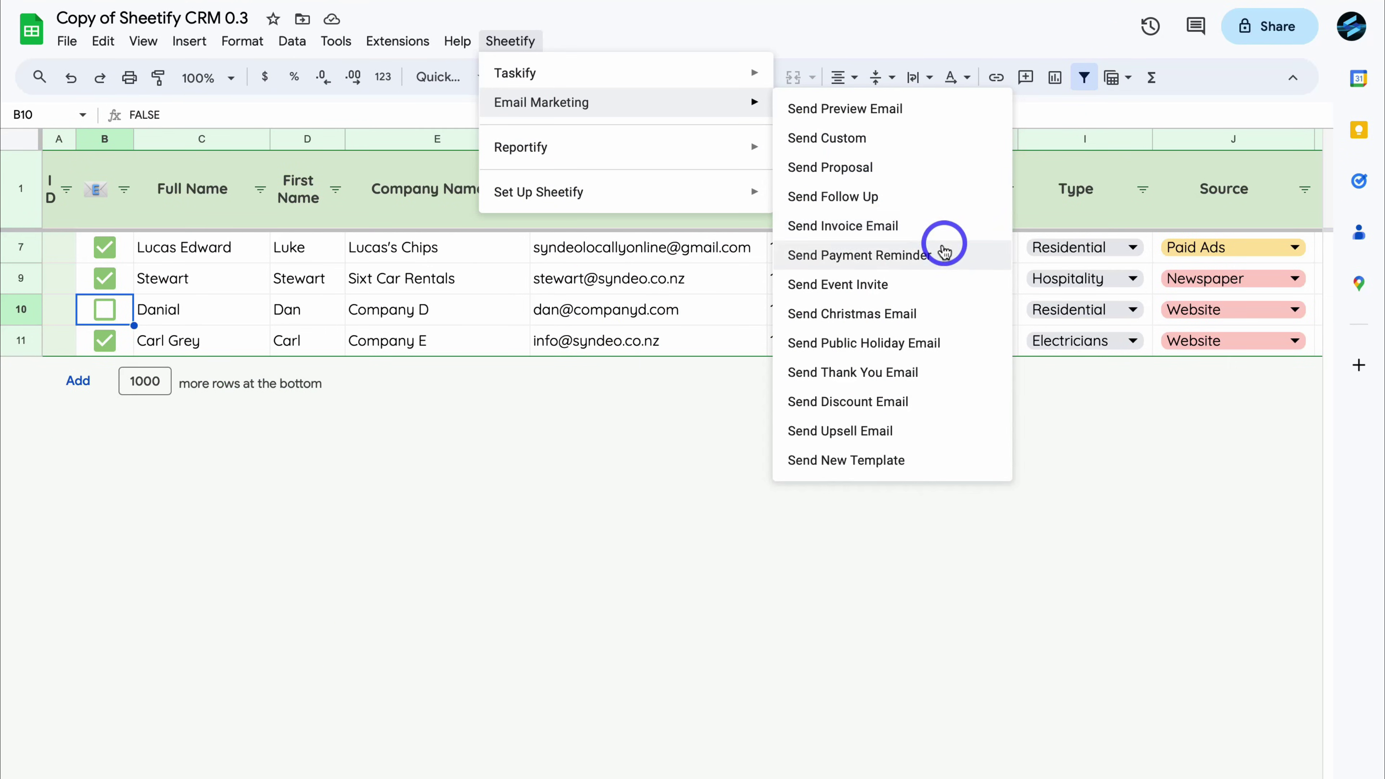
{"action": "left_click", "coordinate": [945, 253]}
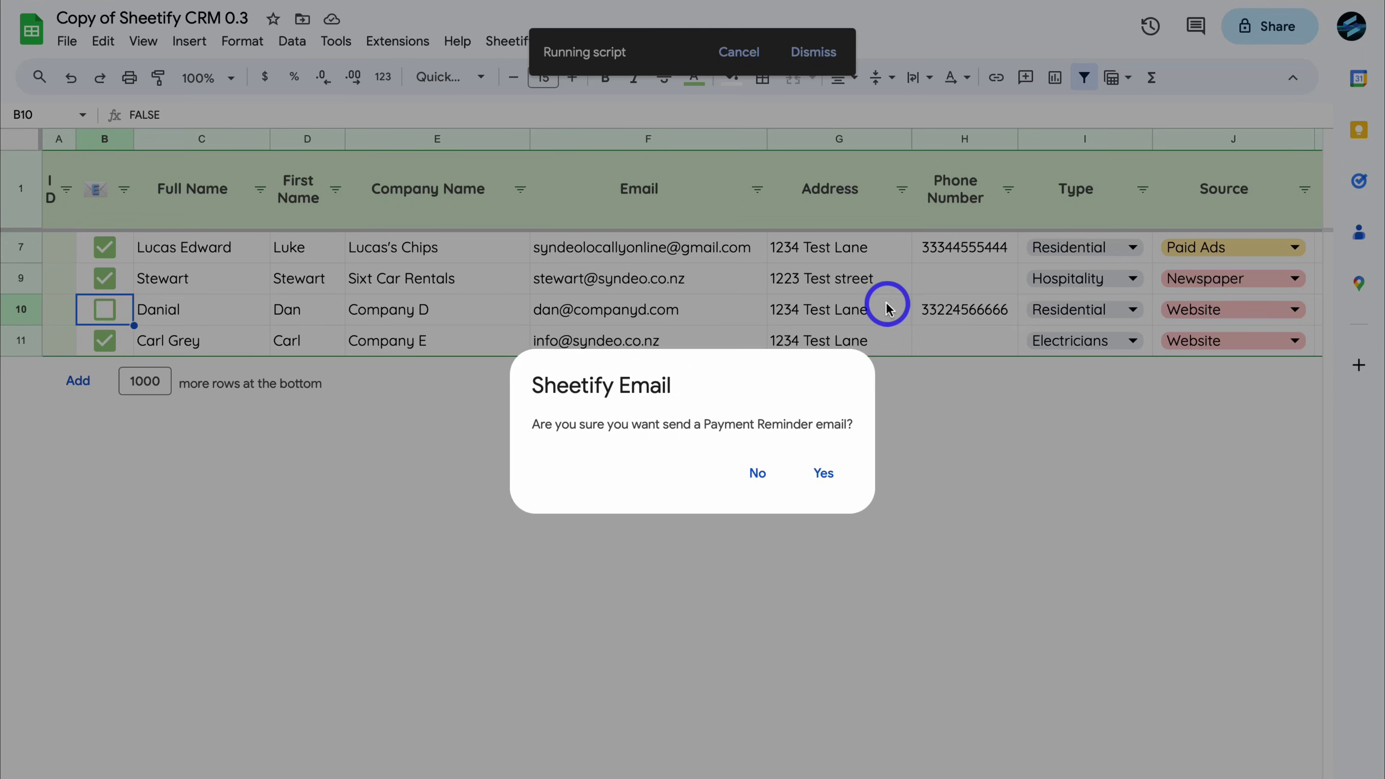
{"action": "left_click", "coordinate": [823, 472]}
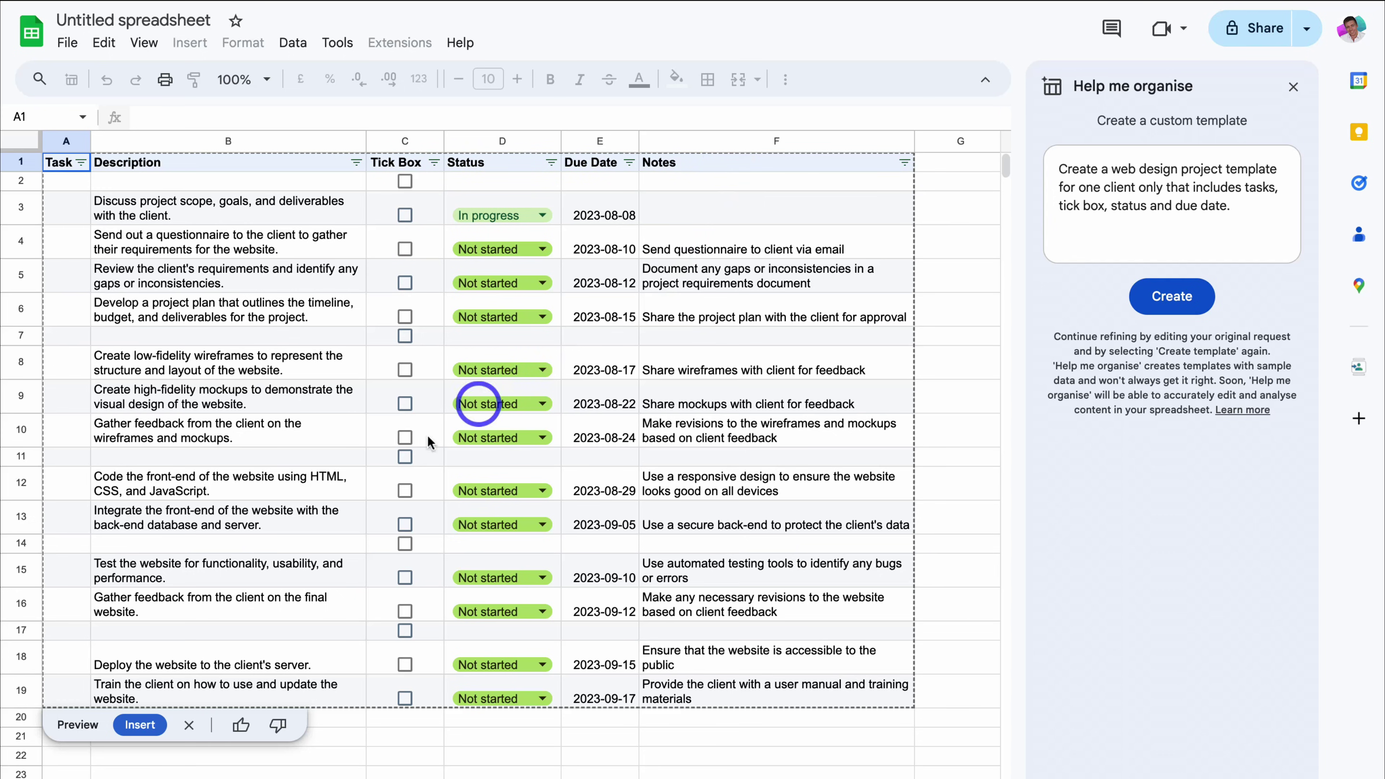
Step: Insert the generated template and tick the boxes in rows 4, 5, 7 and 8
{"action": "left_click", "coordinate": [136, 725]}
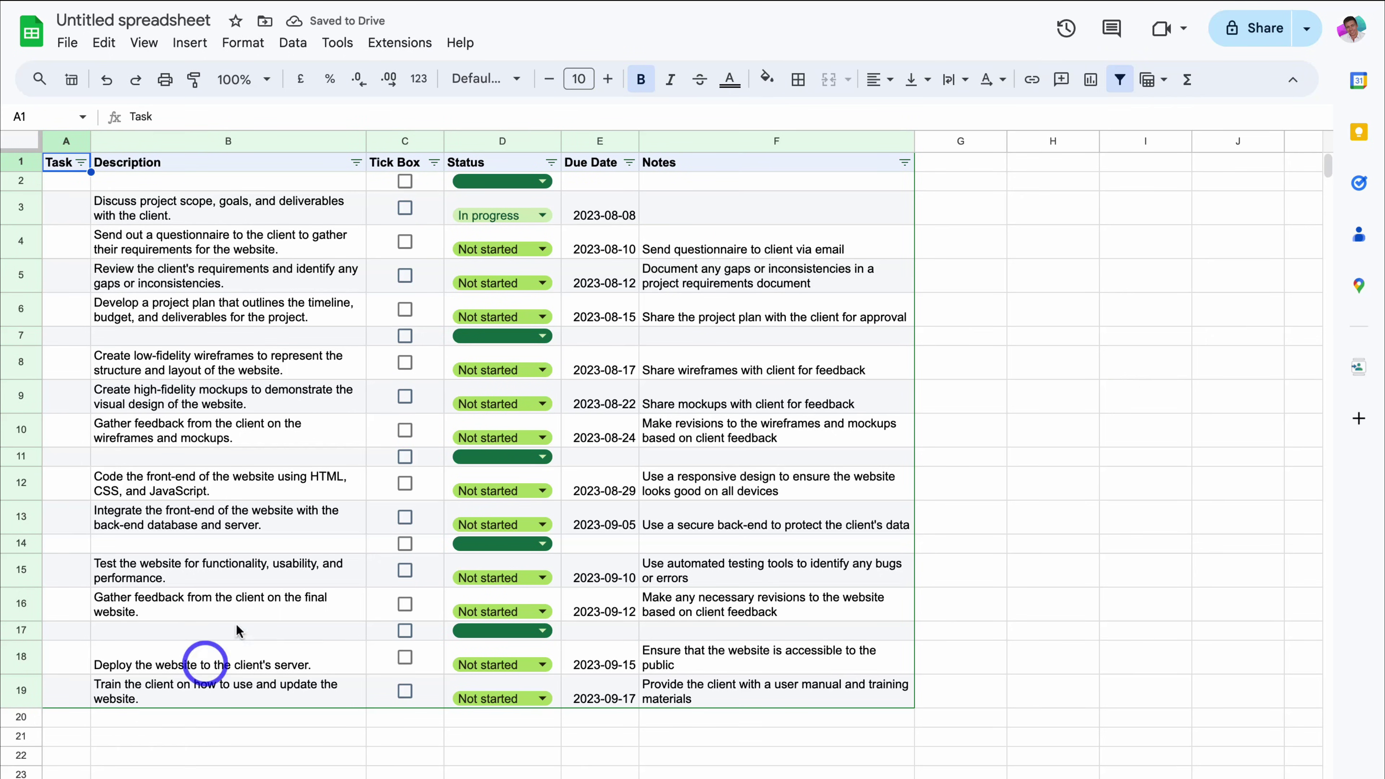
{"action": "left_click", "coordinate": [405, 242]}
{"action": "left_click", "coordinate": [404, 276]}
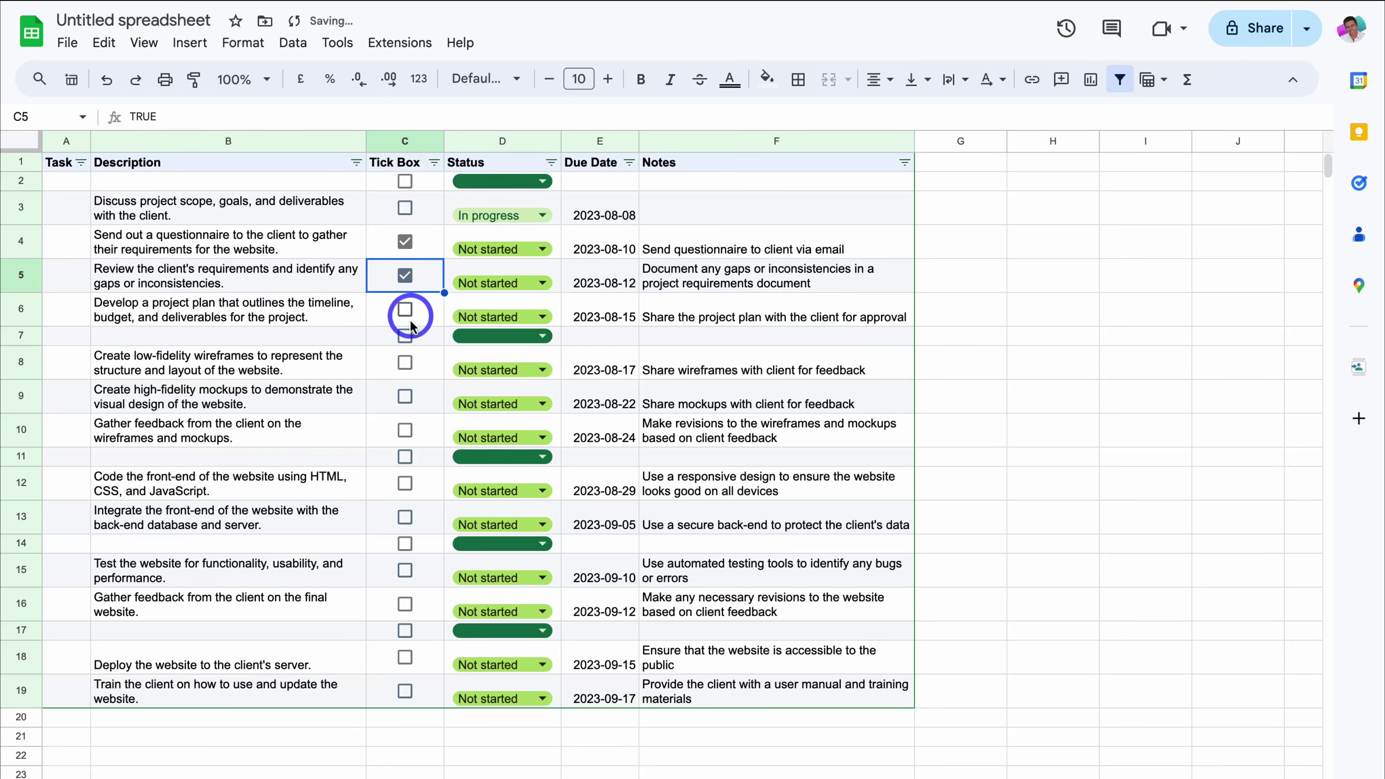
{"action": "left_click", "coordinate": [406, 335]}
{"action": "left_click", "coordinate": [405, 361]}
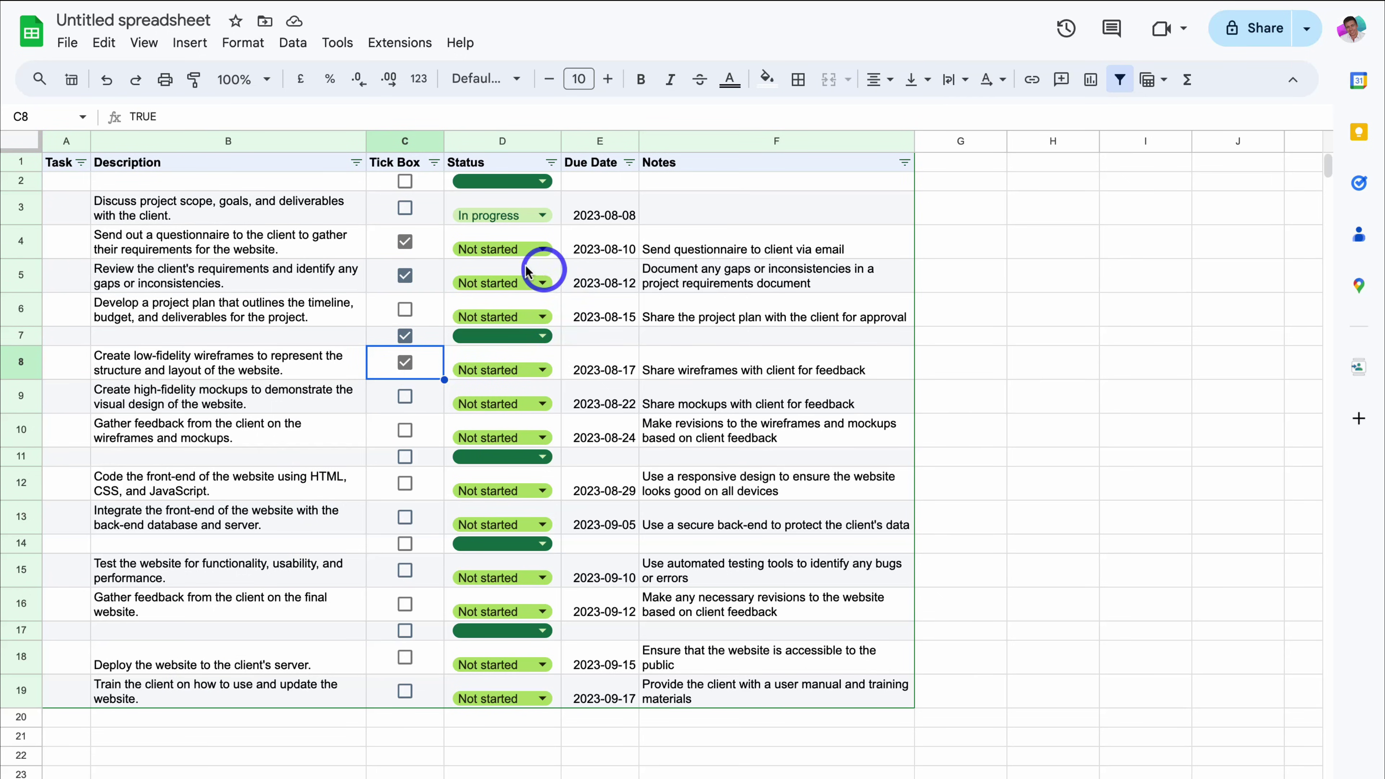
{"action": "left_click", "coordinate": [543, 249]}
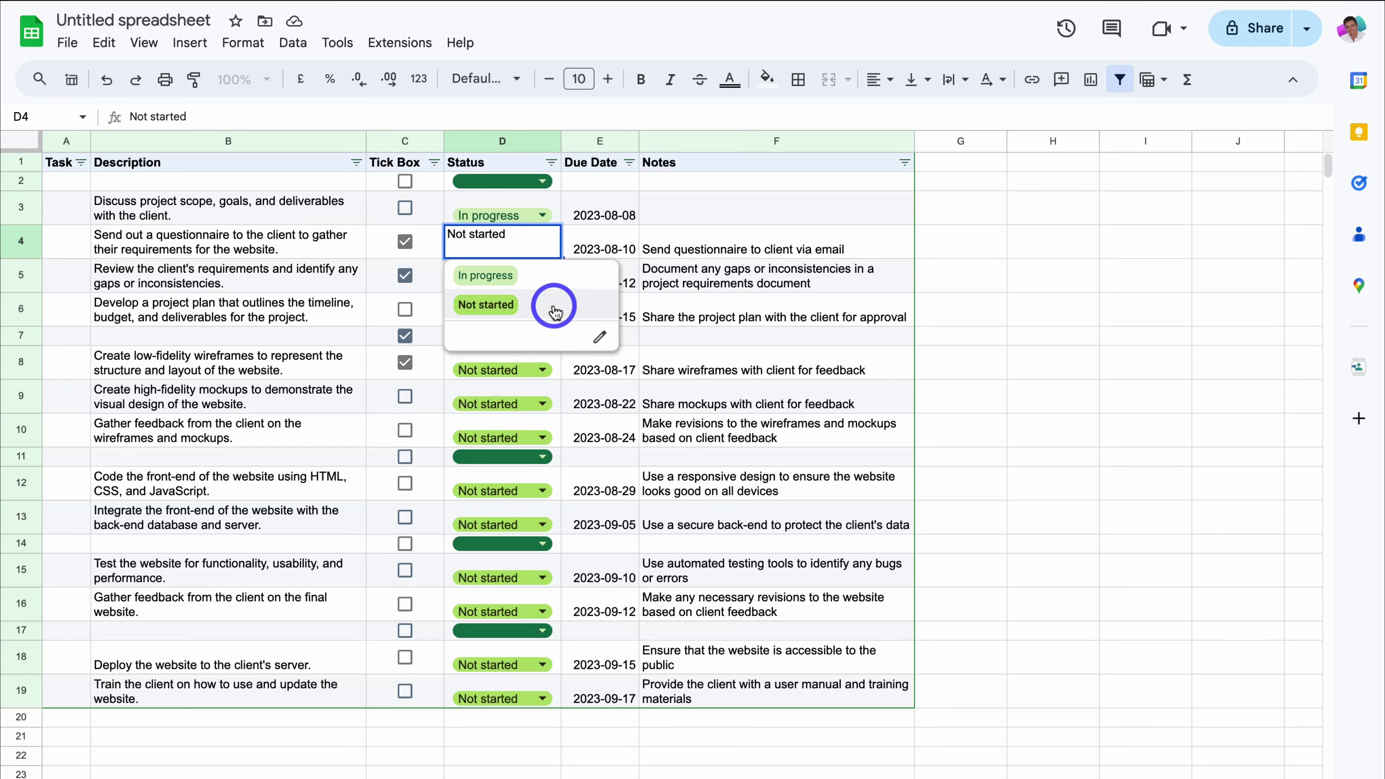
{"action": "left_click", "coordinate": [599, 336]}
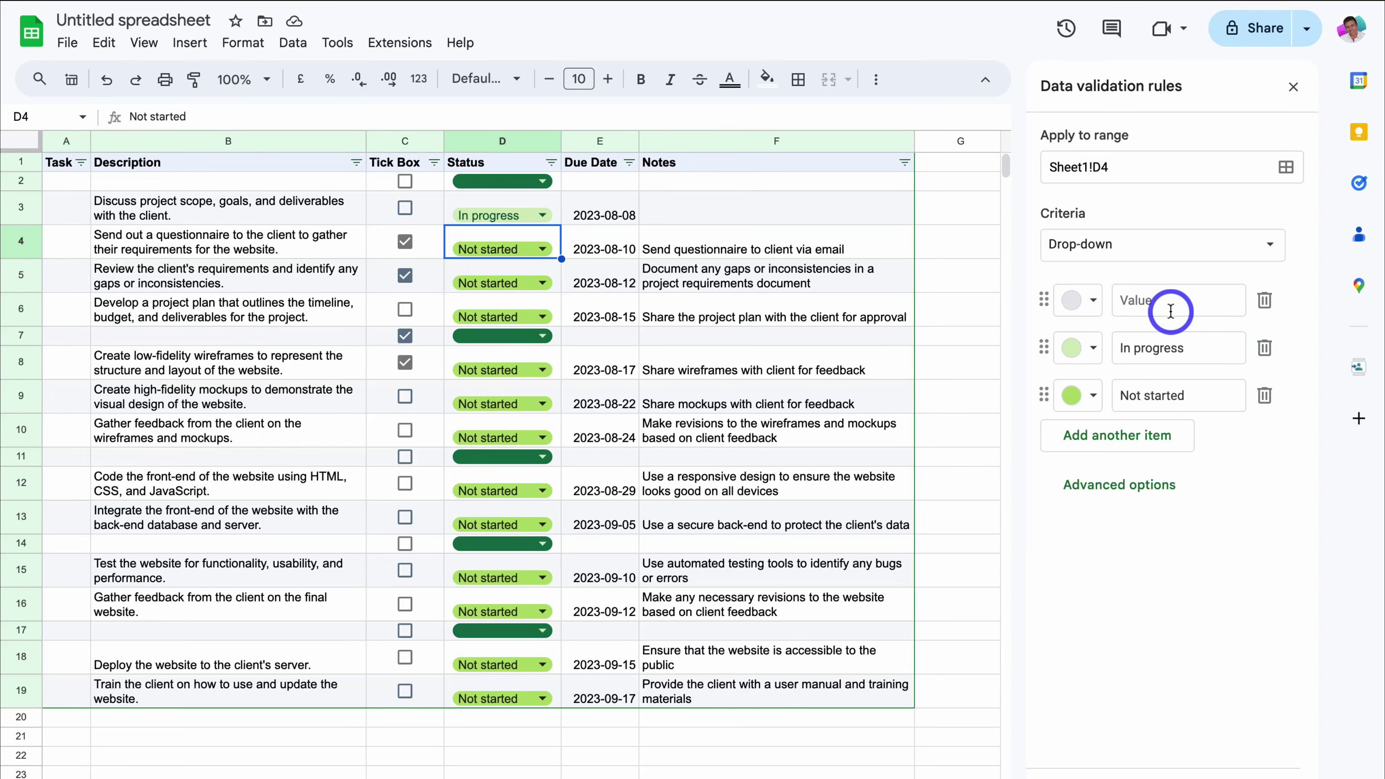
{"action": "left_click", "coordinate": [1292, 87]}
Step: From cell A22, request a 'Web Design Project Tracker' template through Help me organise
{"action": "key", "text": "Right"}
{"action": "key", "text": "Right"}
{"action": "scroll", "coordinate": [808, 427], "scroll_direction": "down", "scroll_amount": 3}
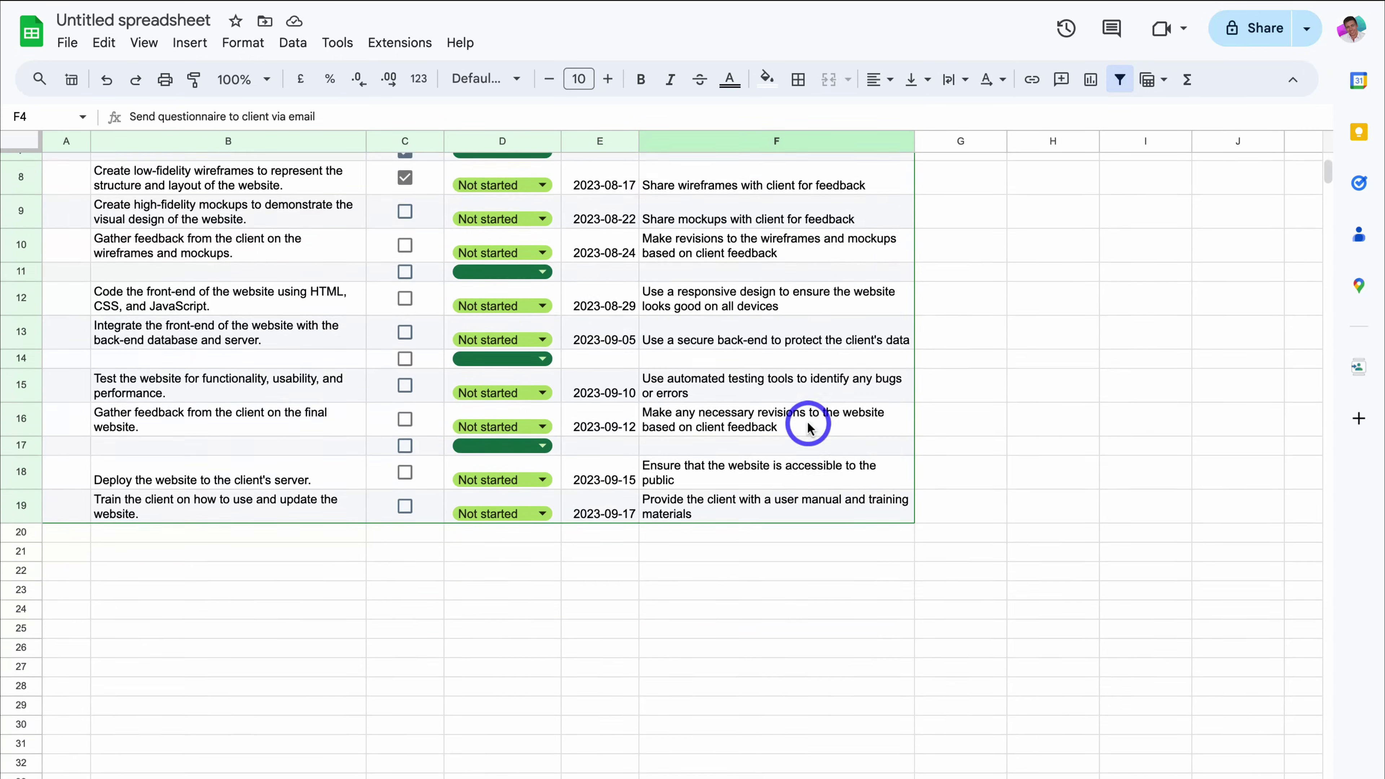
{"action": "scroll", "coordinate": [808, 427], "scroll_direction": "down", "scroll_amount": 2}
{"action": "left_click", "coordinate": [59, 511]}
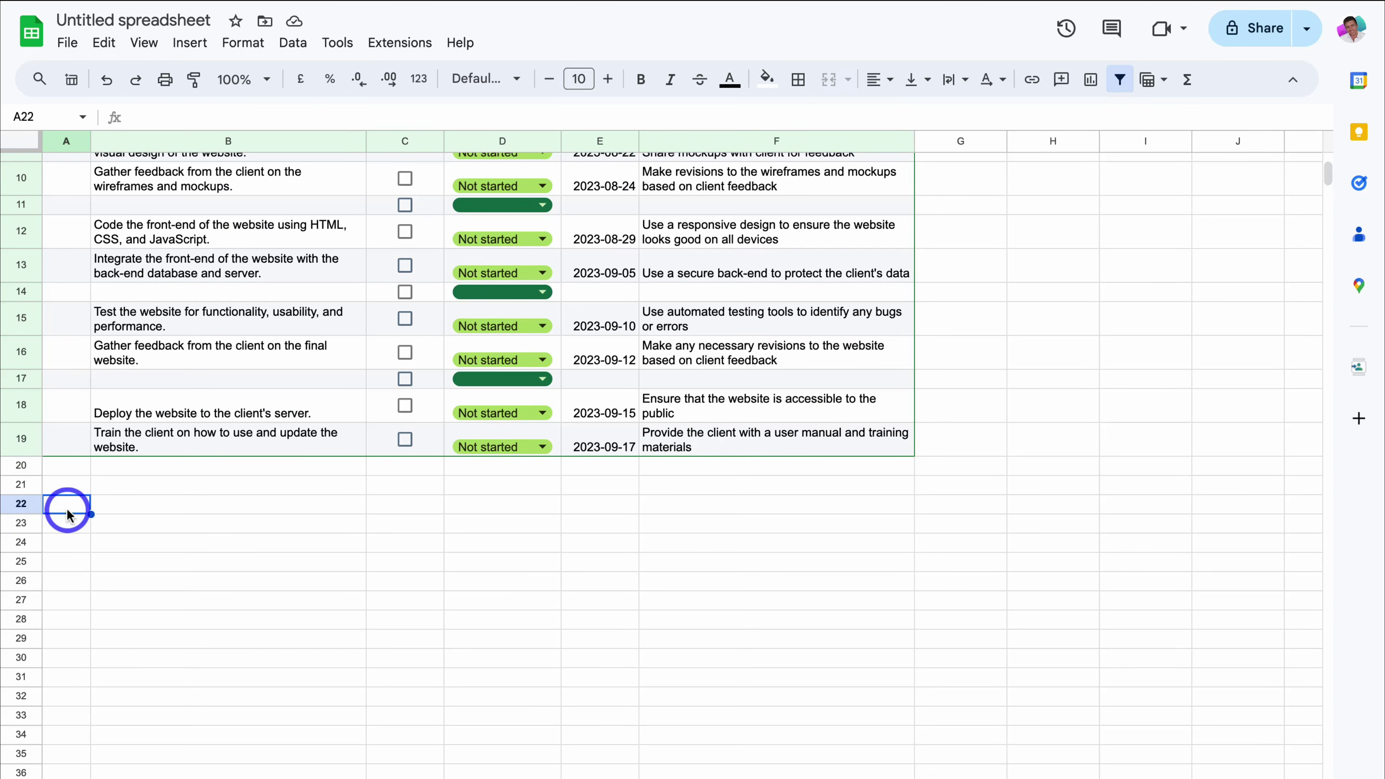
{"action": "left_click", "coordinate": [192, 44]}
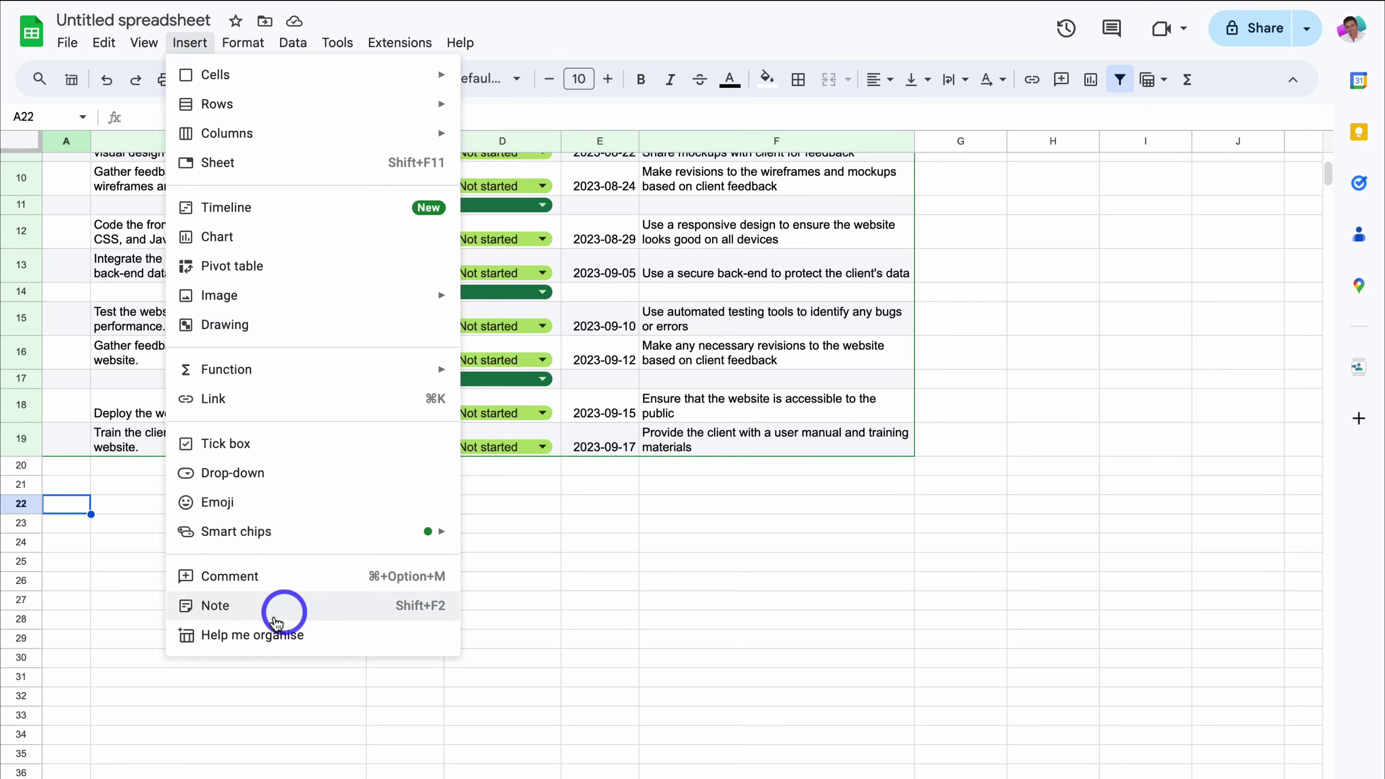
{"action": "left_click", "coordinate": [339, 635]}
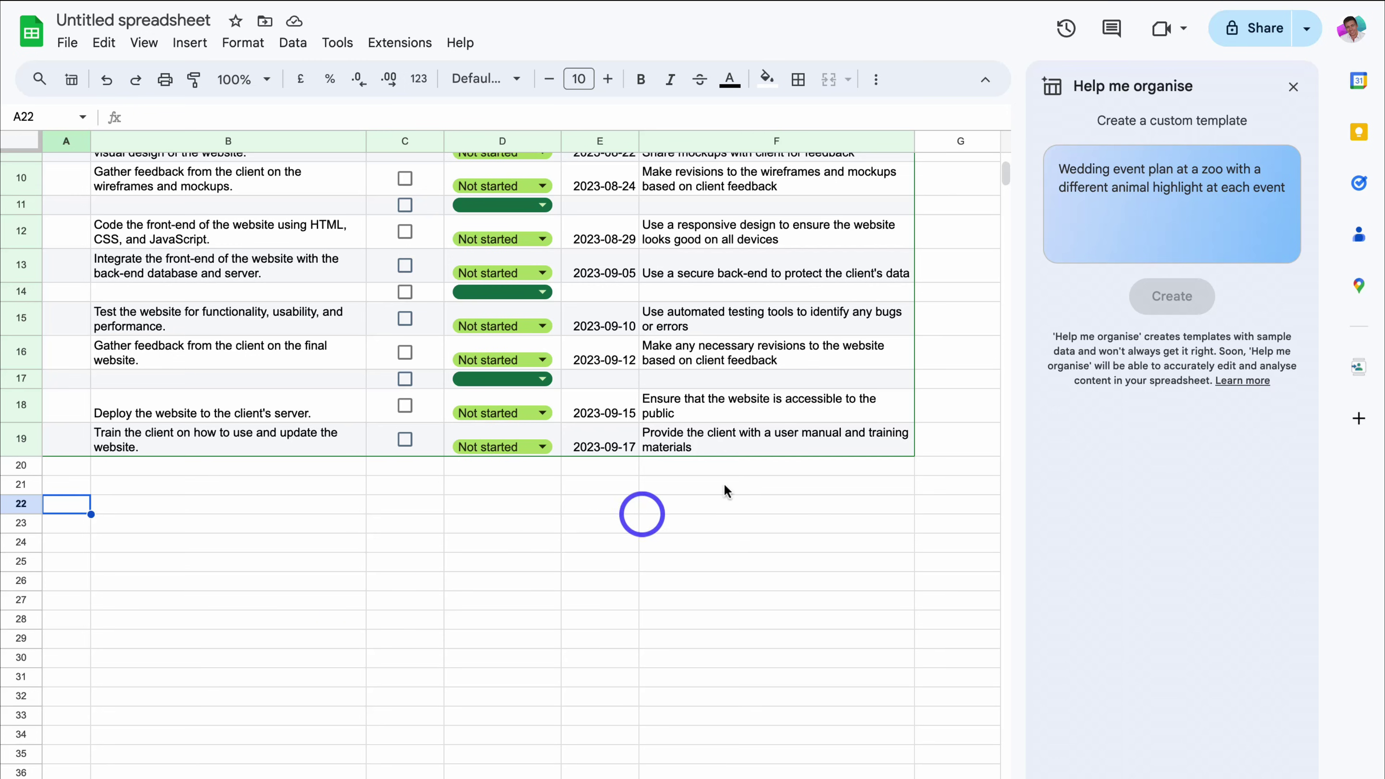
{"action": "left_click", "coordinate": [1108, 184]}
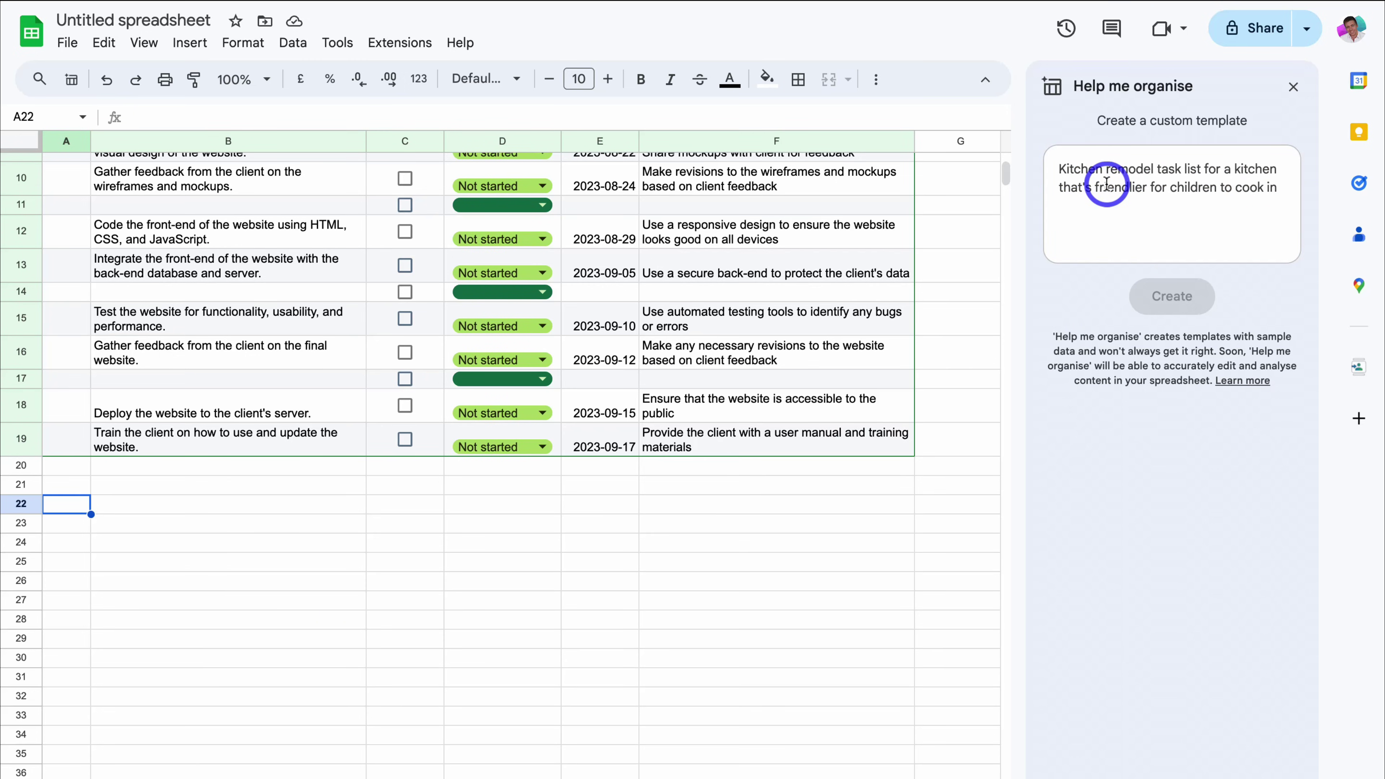
{"action": "type", "text": "Web Design Project Tracker"}
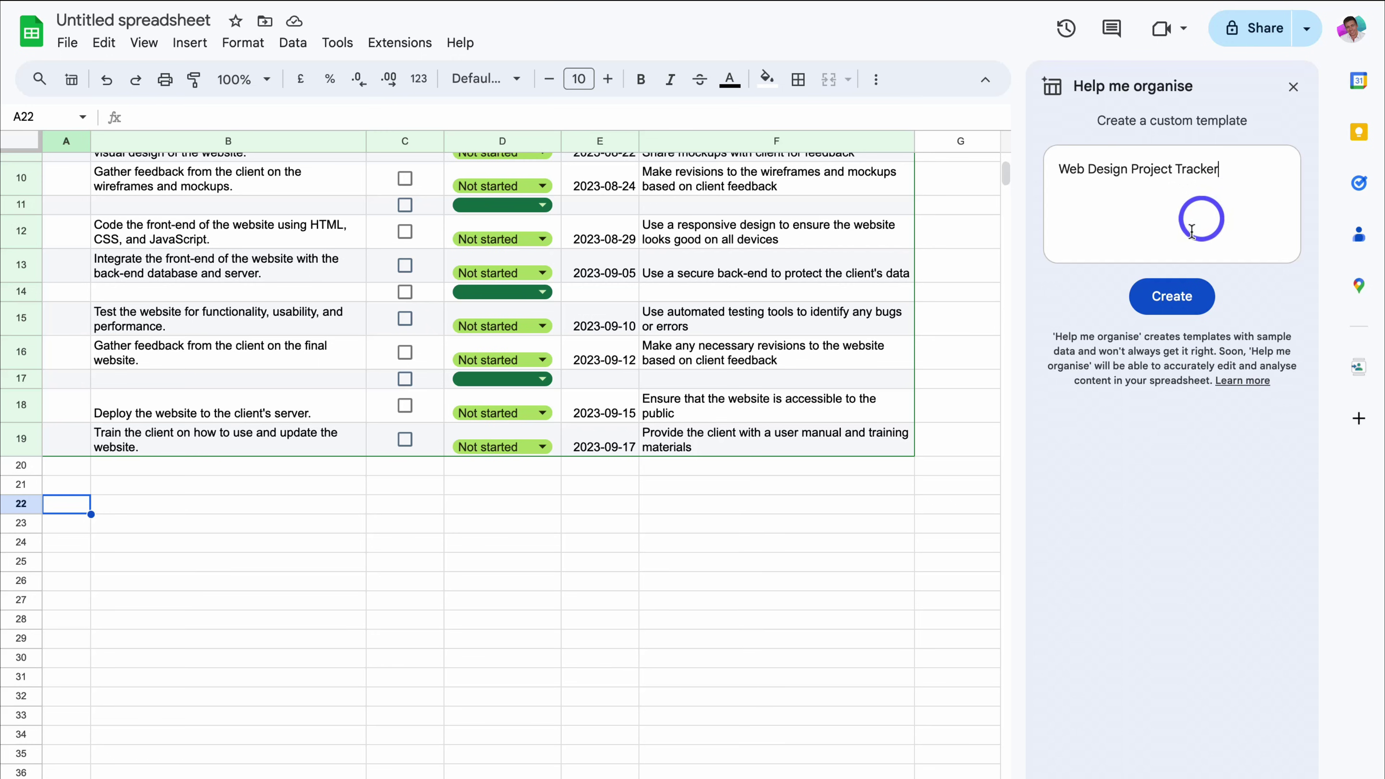
{"action": "left_click", "coordinate": [1167, 296]}
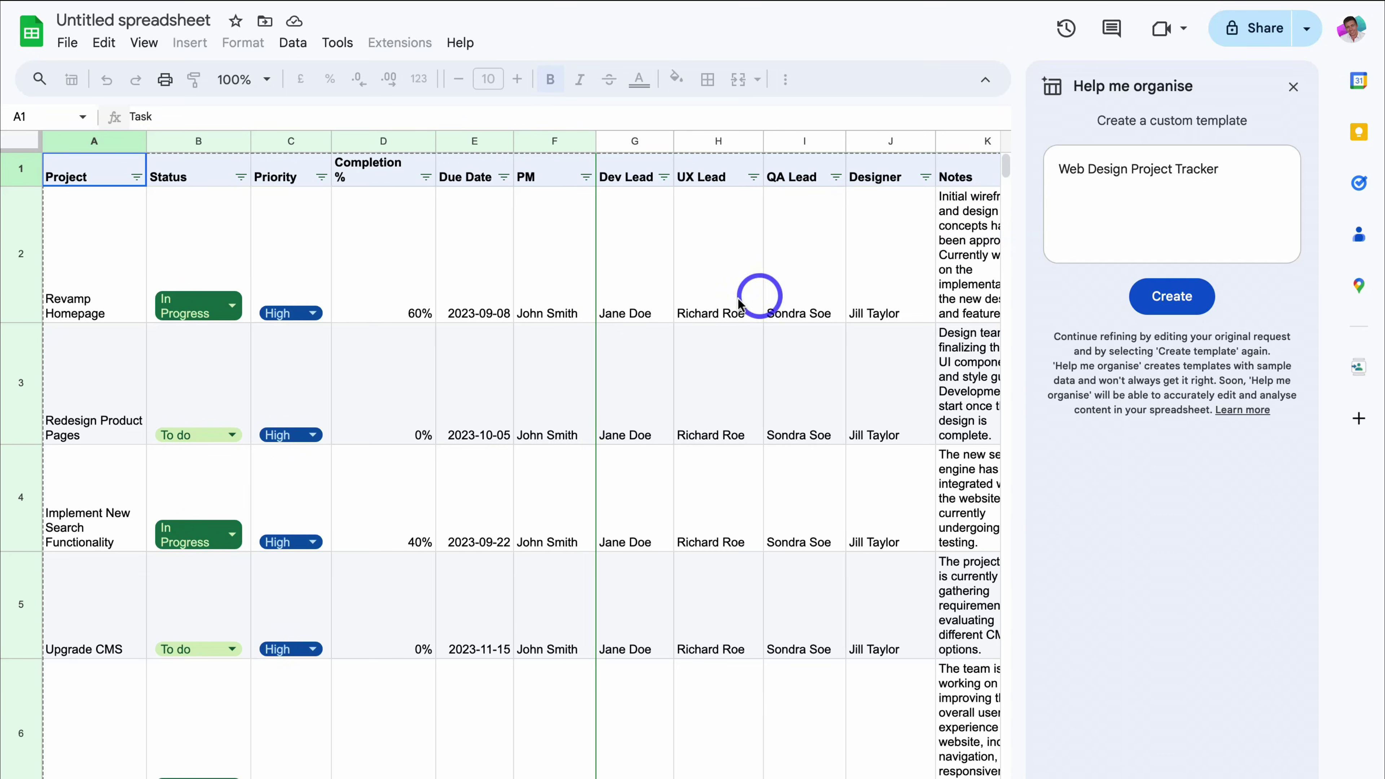
Step: Insert the Web Design Project Tracker preview, overwriting the existing task table data
{"action": "left_click", "coordinate": [208, 308]}
{"action": "left_click", "coordinate": [797, 491]}
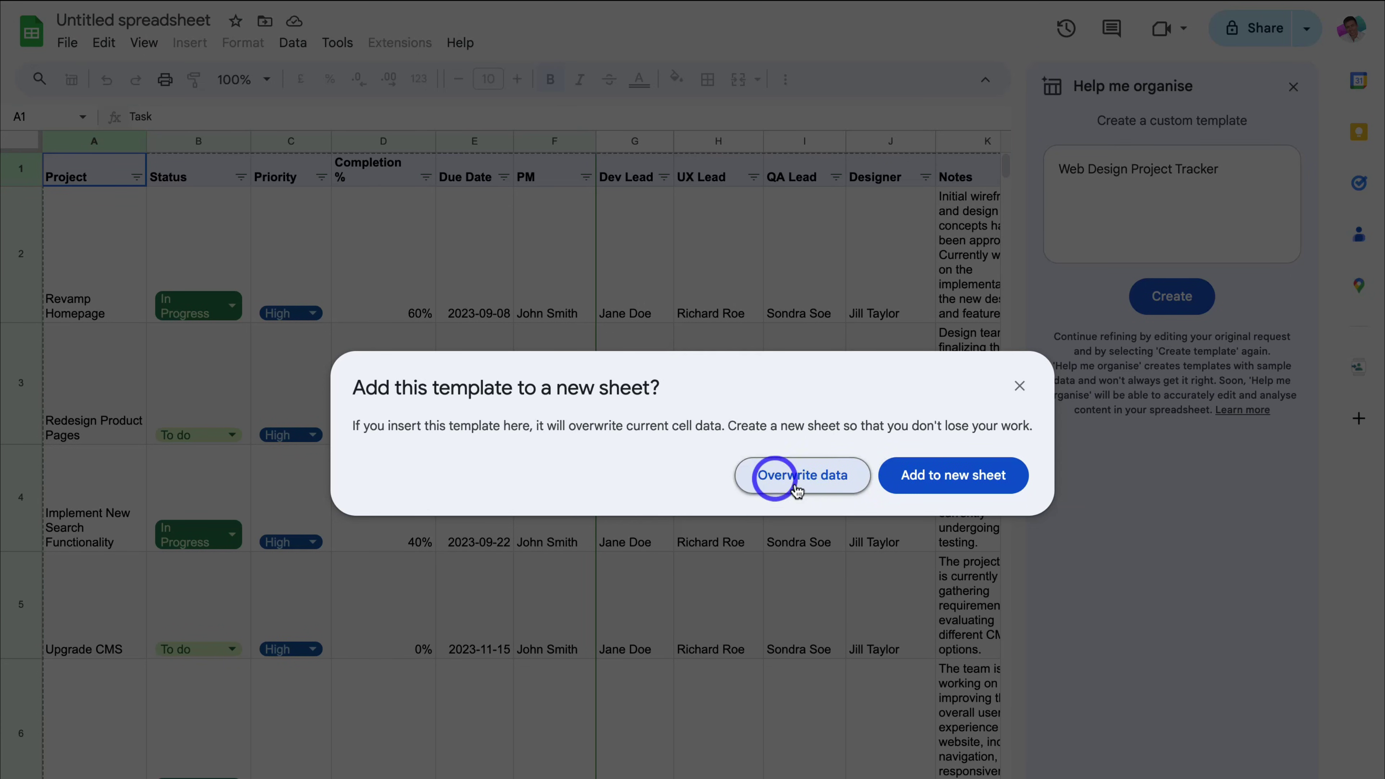
{"action": "left_click", "coordinate": [810, 483]}
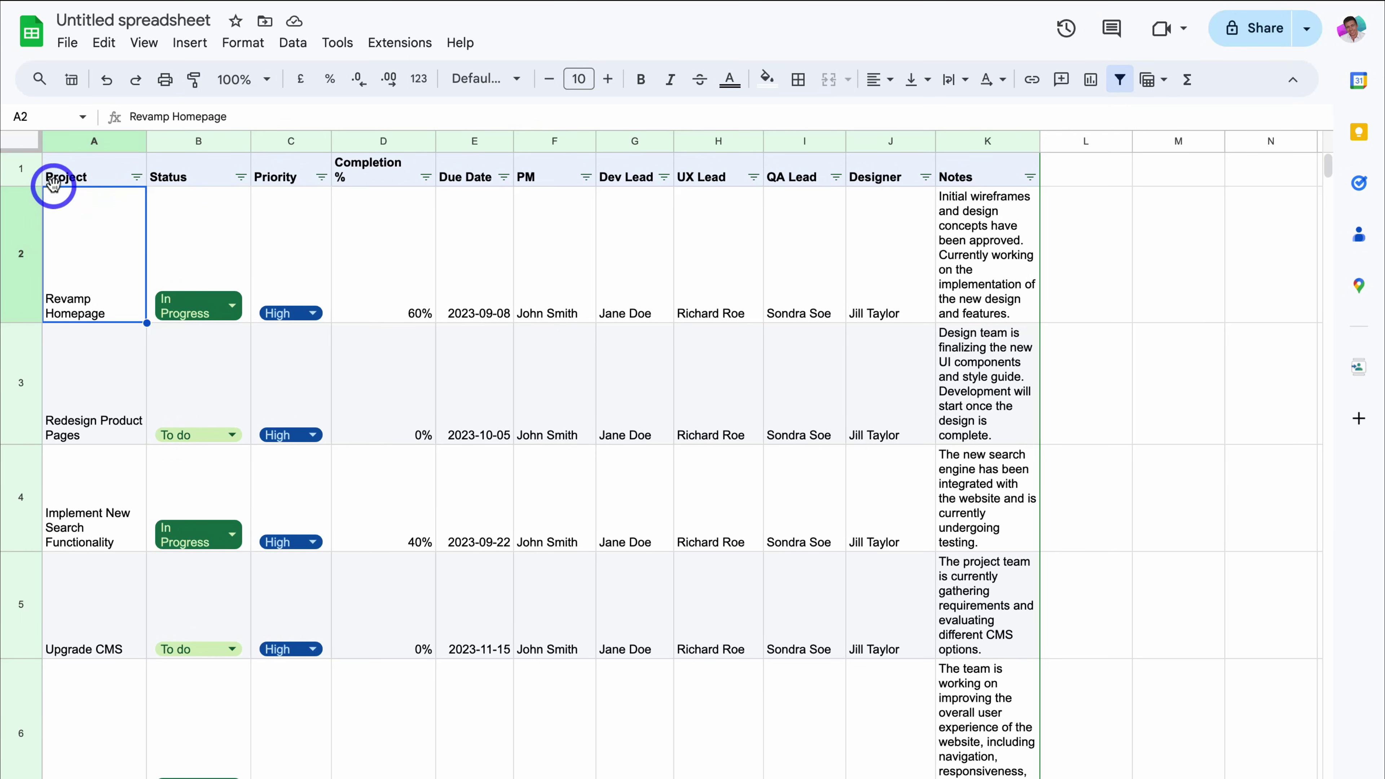
Step: Keep Revamp Homepage's status as In Progress and priority as High from their dropdowns
{"action": "left_click", "coordinate": [75, 497]}
{"action": "left_click", "coordinate": [212, 224]}
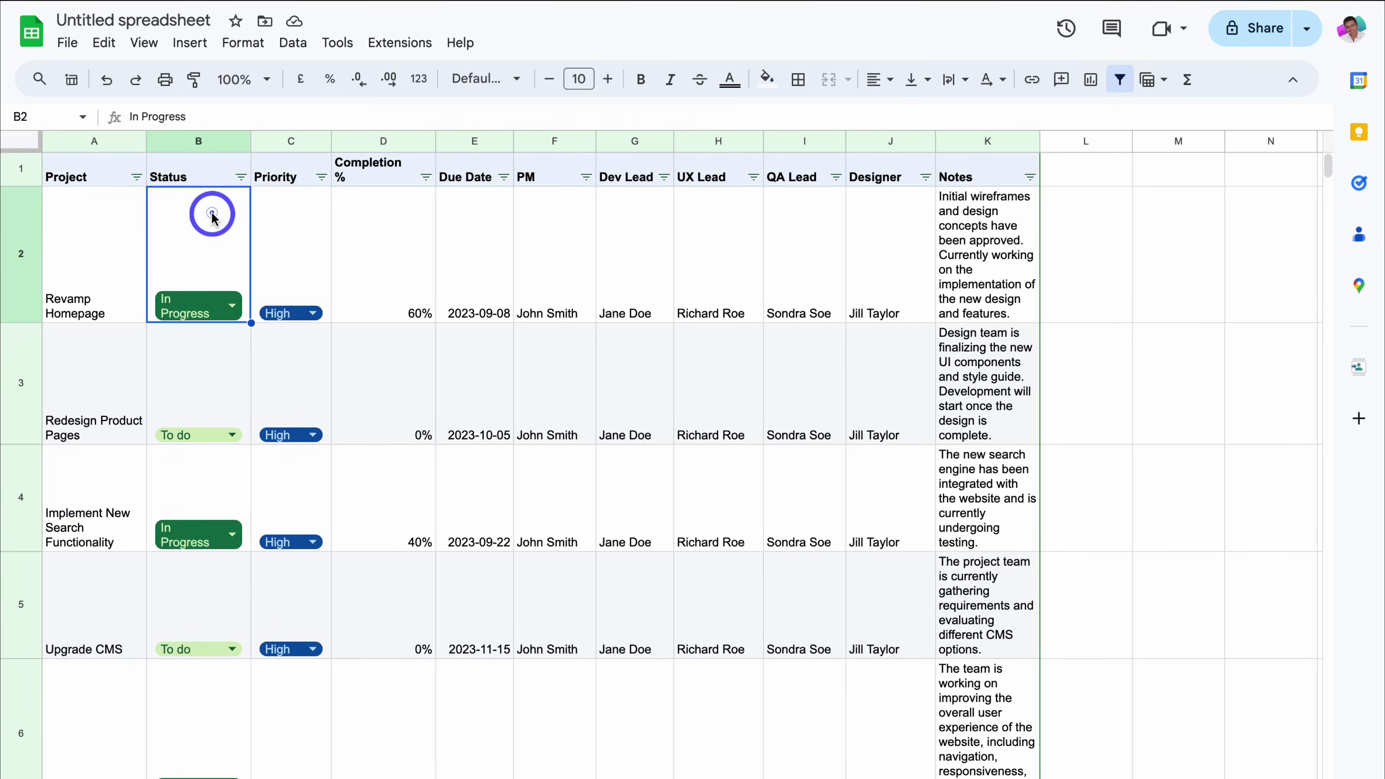
{"action": "left_click", "coordinate": [201, 383]}
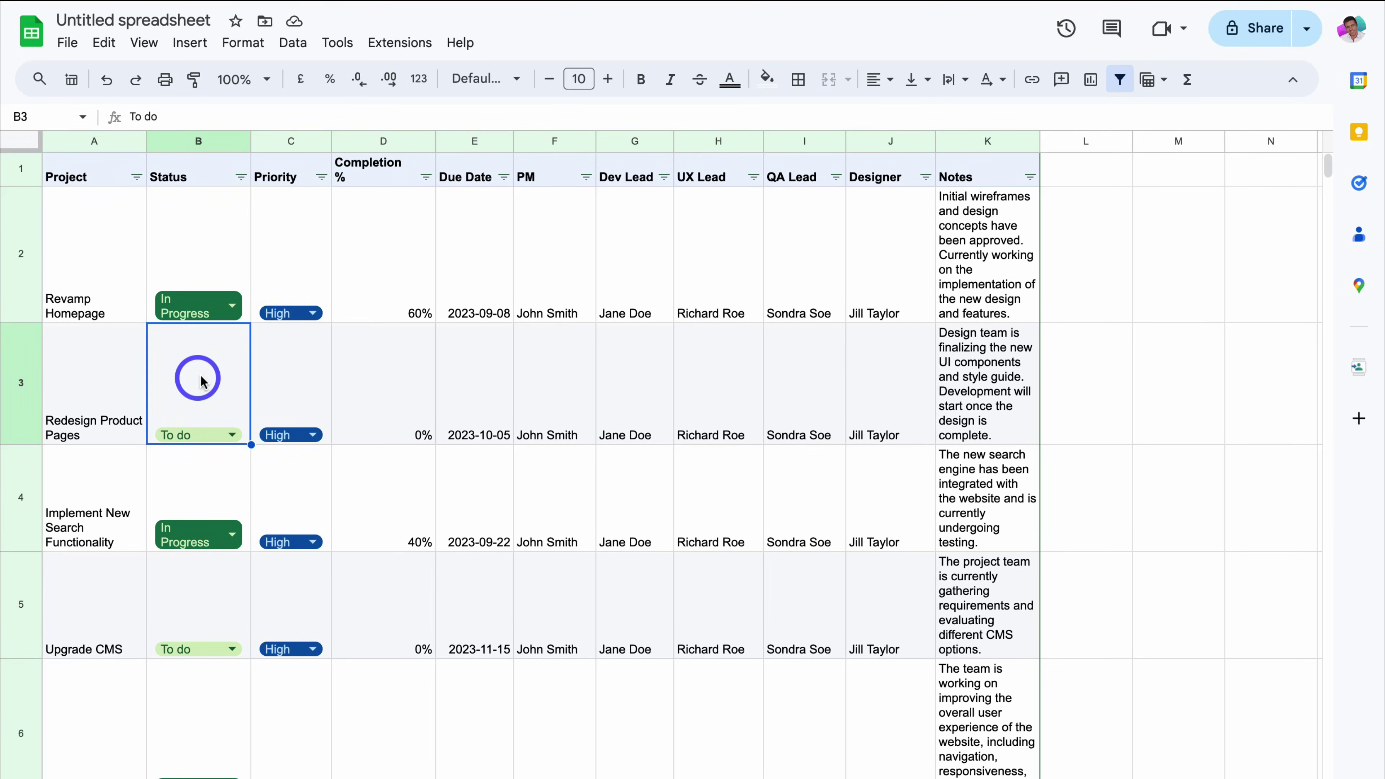
{"action": "left_click", "coordinate": [221, 311]}
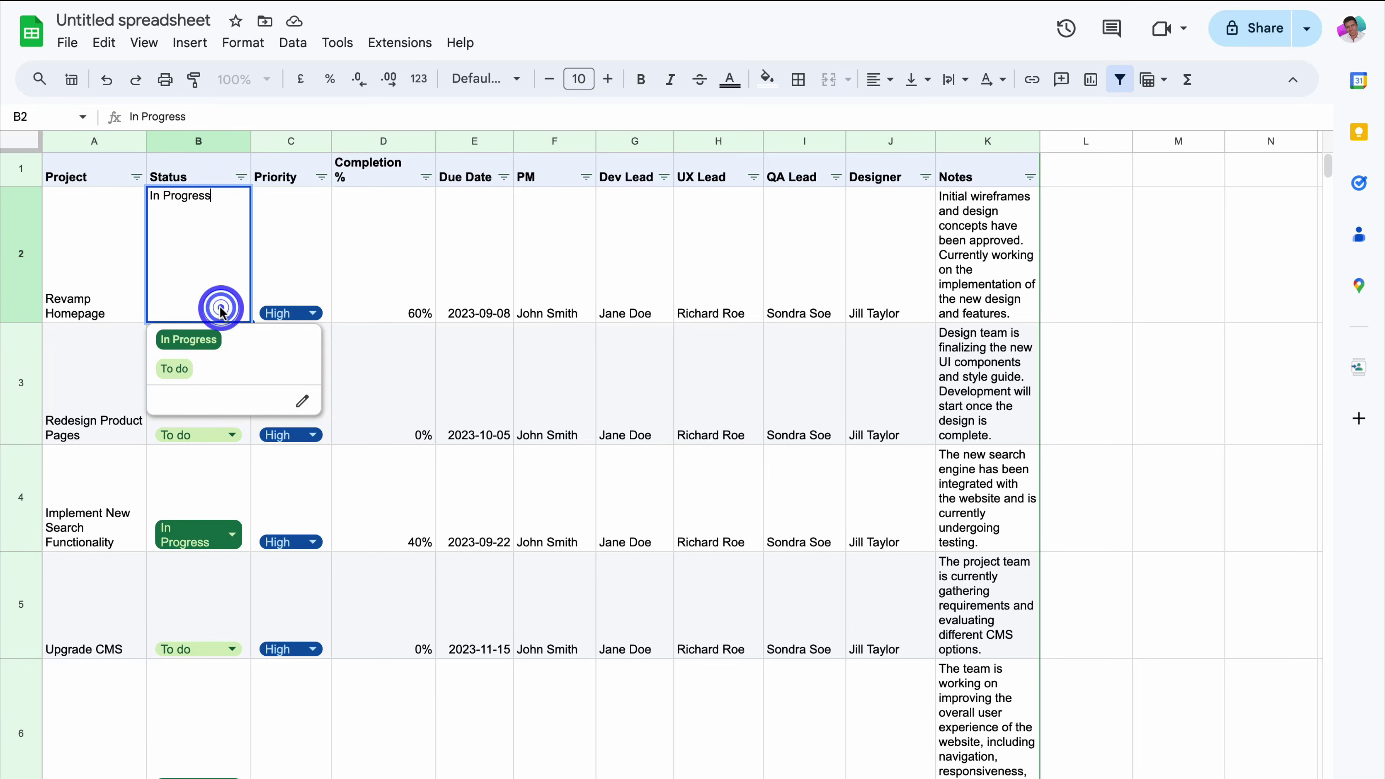
{"action": "left_click", "coordinate": [202, 344]}
{"action": "left_click", "coordinate": [303, 260]}
{"action": "left_click", "coordinate": [306, 312]}
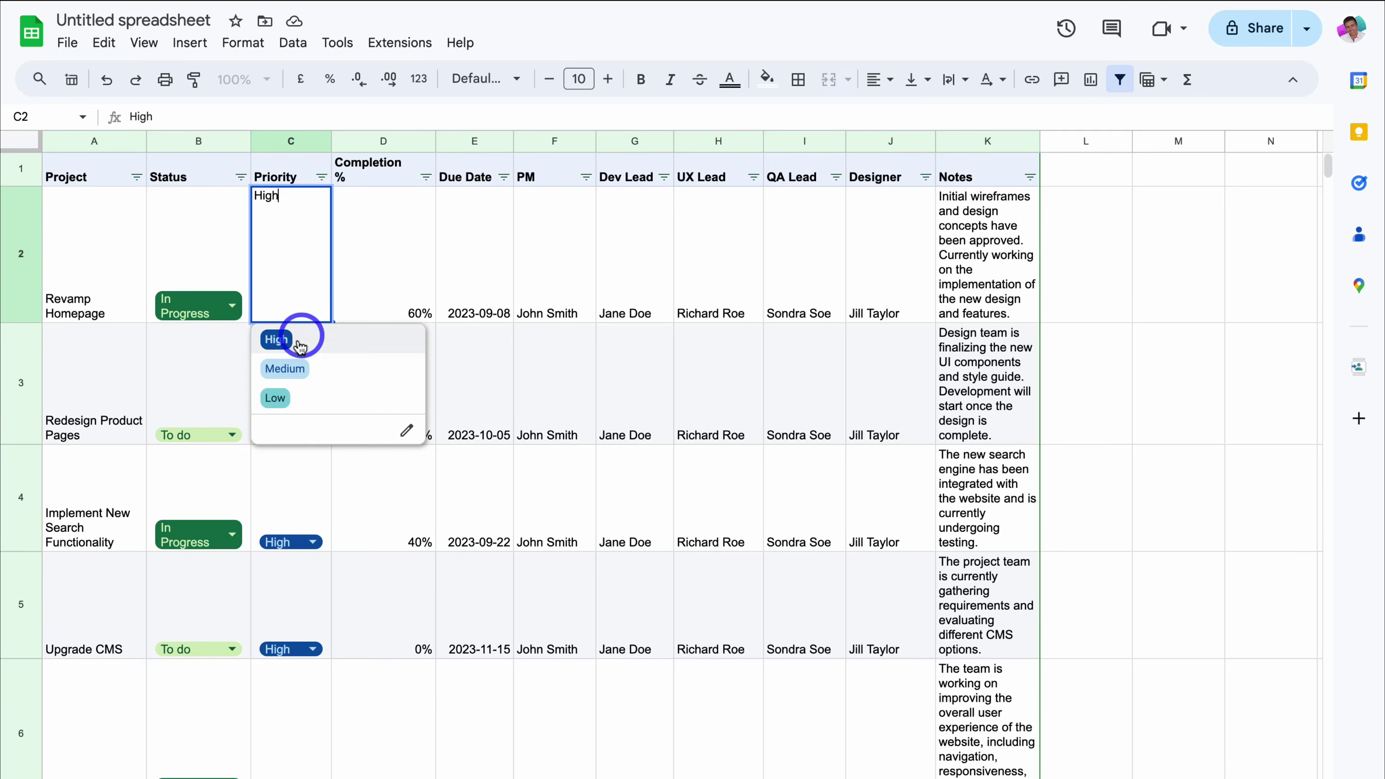
{"action": "left_click", "coordinate": [362, 242]}
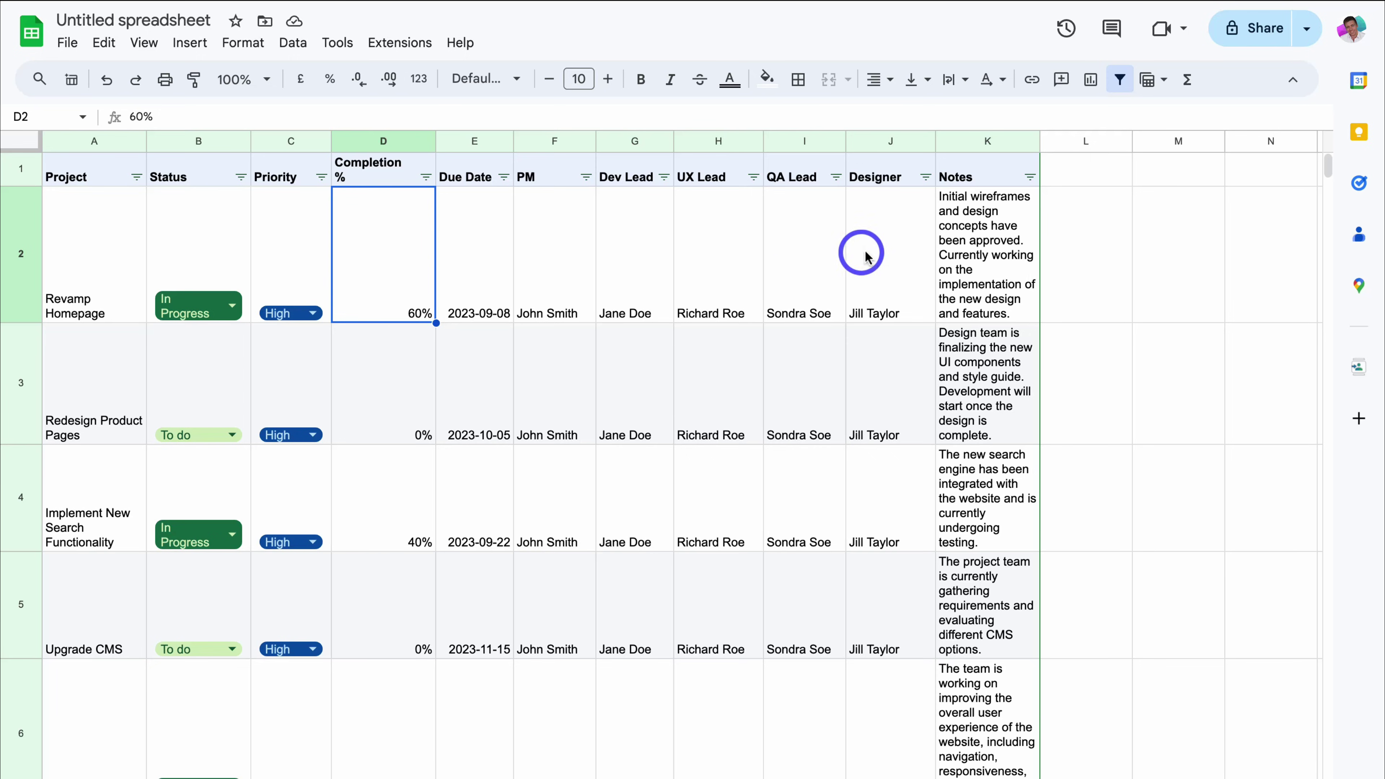
Step: Ask Help me organise to create a 'Budget Tracker' template
{"action": "key", "text": "Left"}
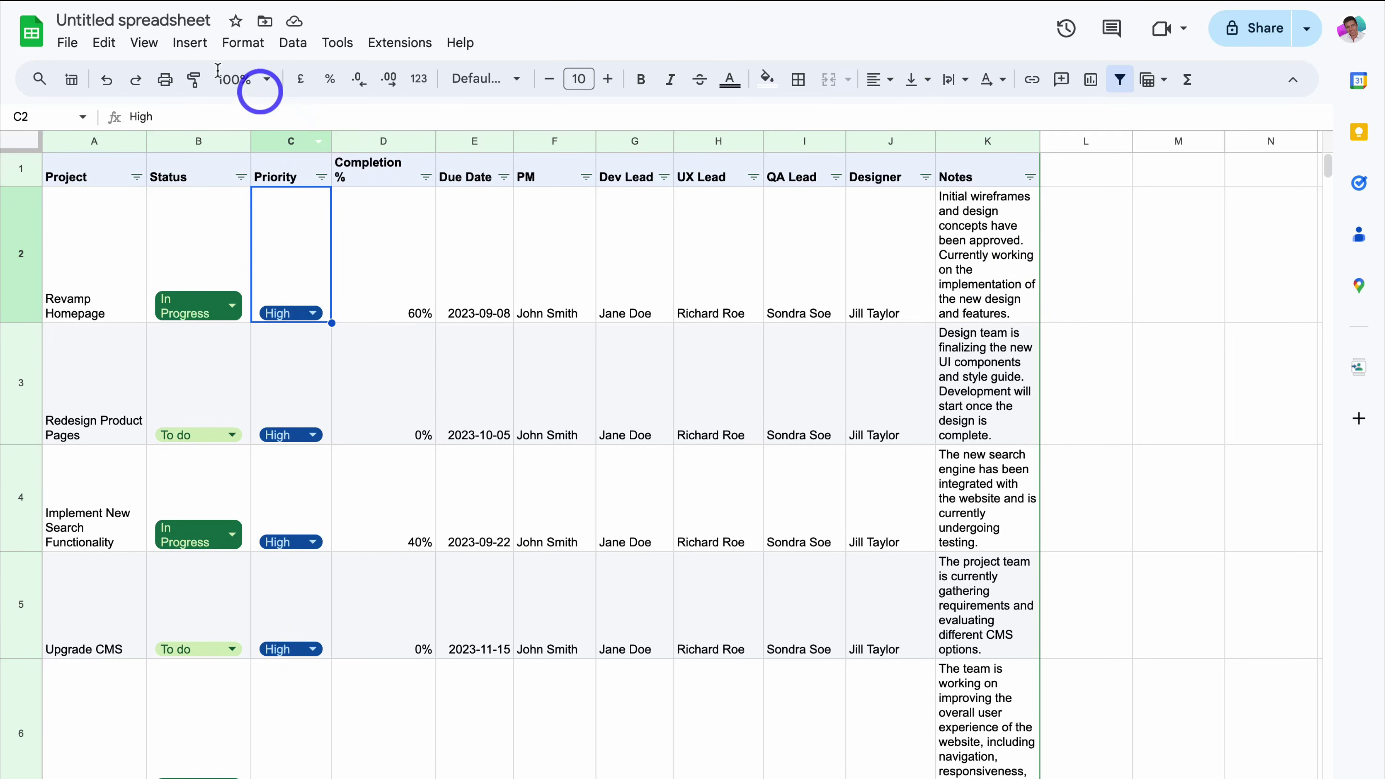
{"action": "left_click", "coordinate": [189, 42]}
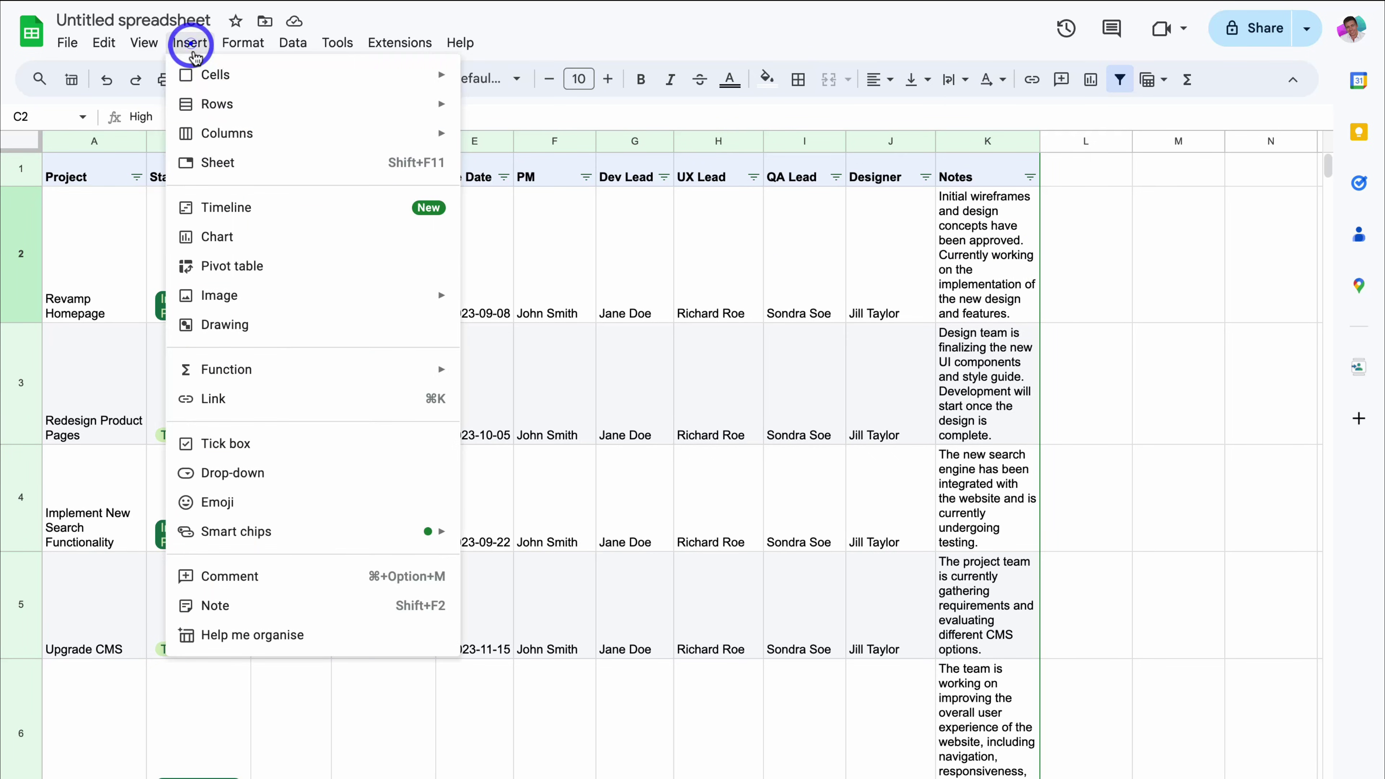
{"action": "left_click", "coordinate": [354, 635]}
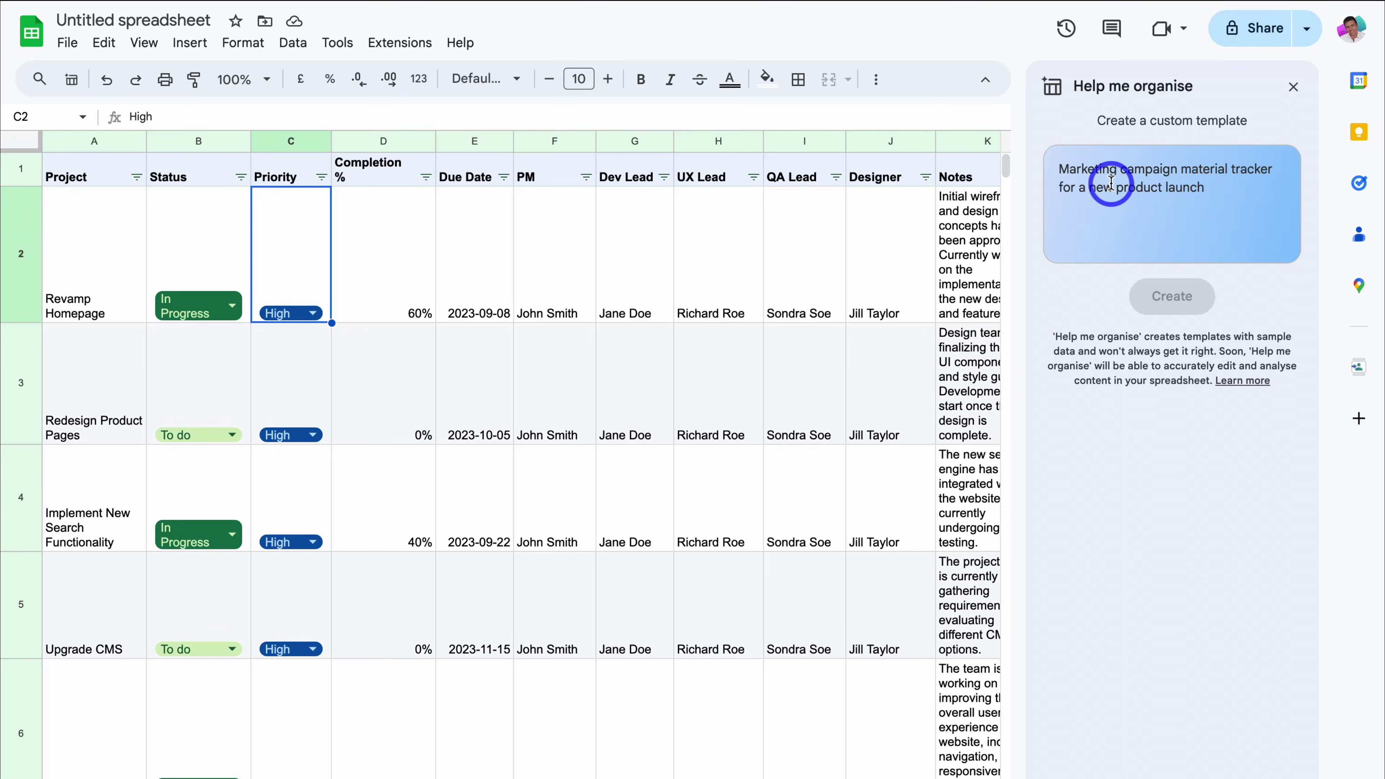
{"action": "left_click", "coordinate": [1122, 174]}
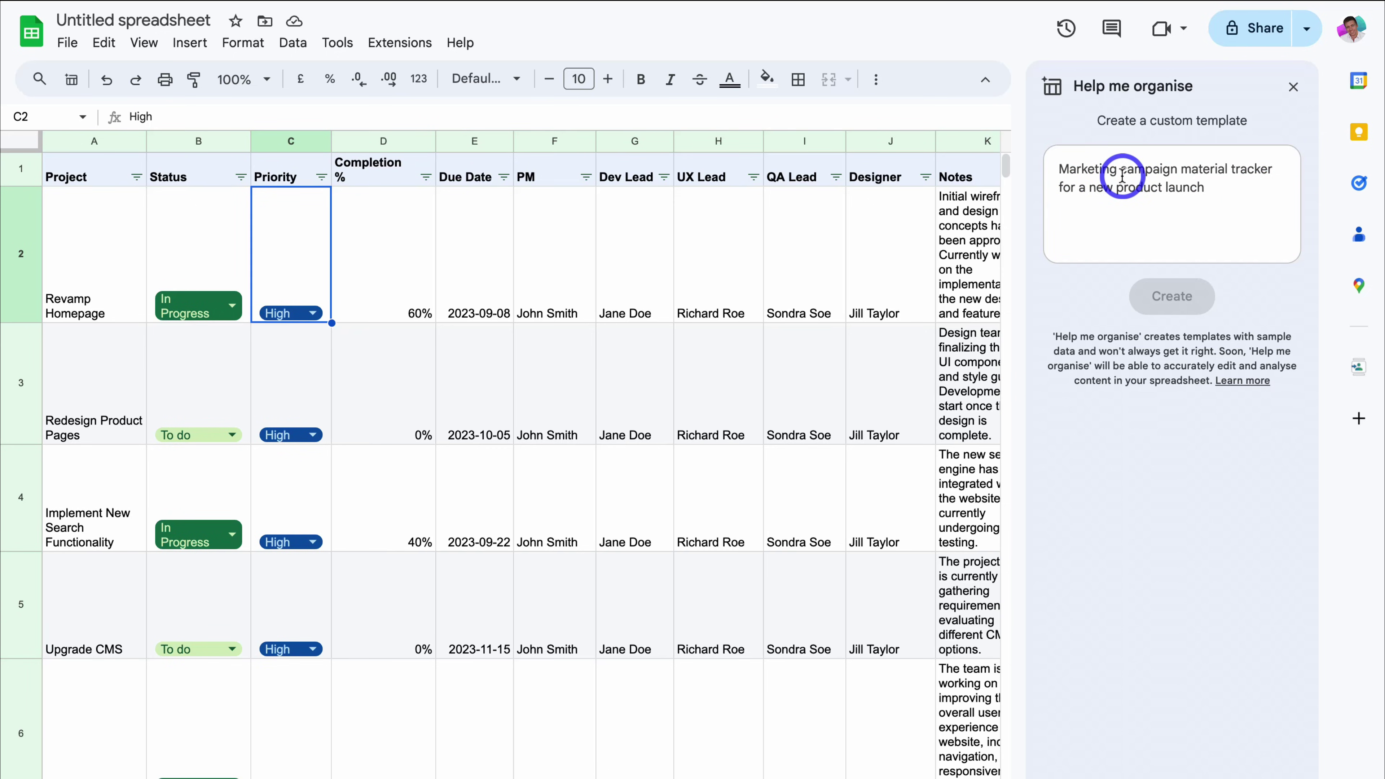
{"action": "type", "text": "Budget Tracker"}
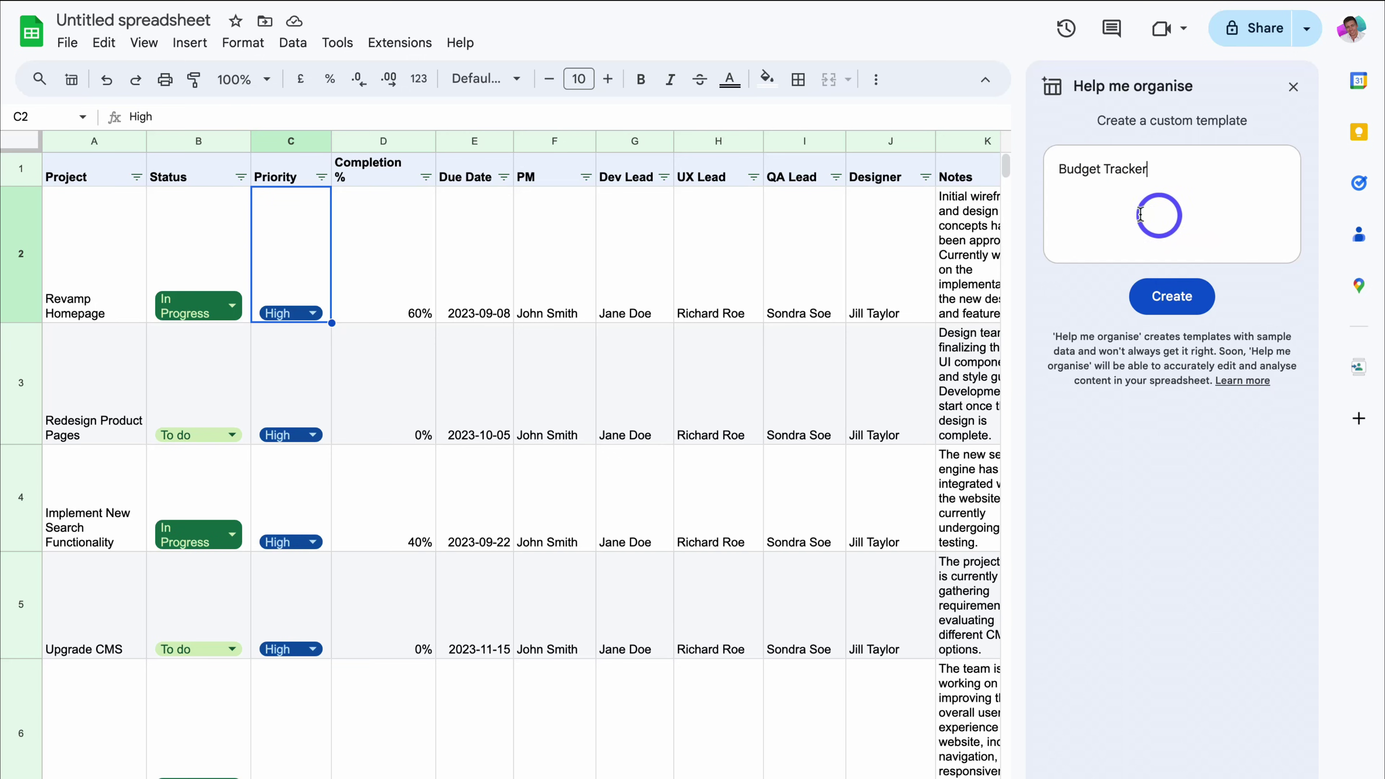
{"action": "left_click", "coordinate": [1180, 296]}
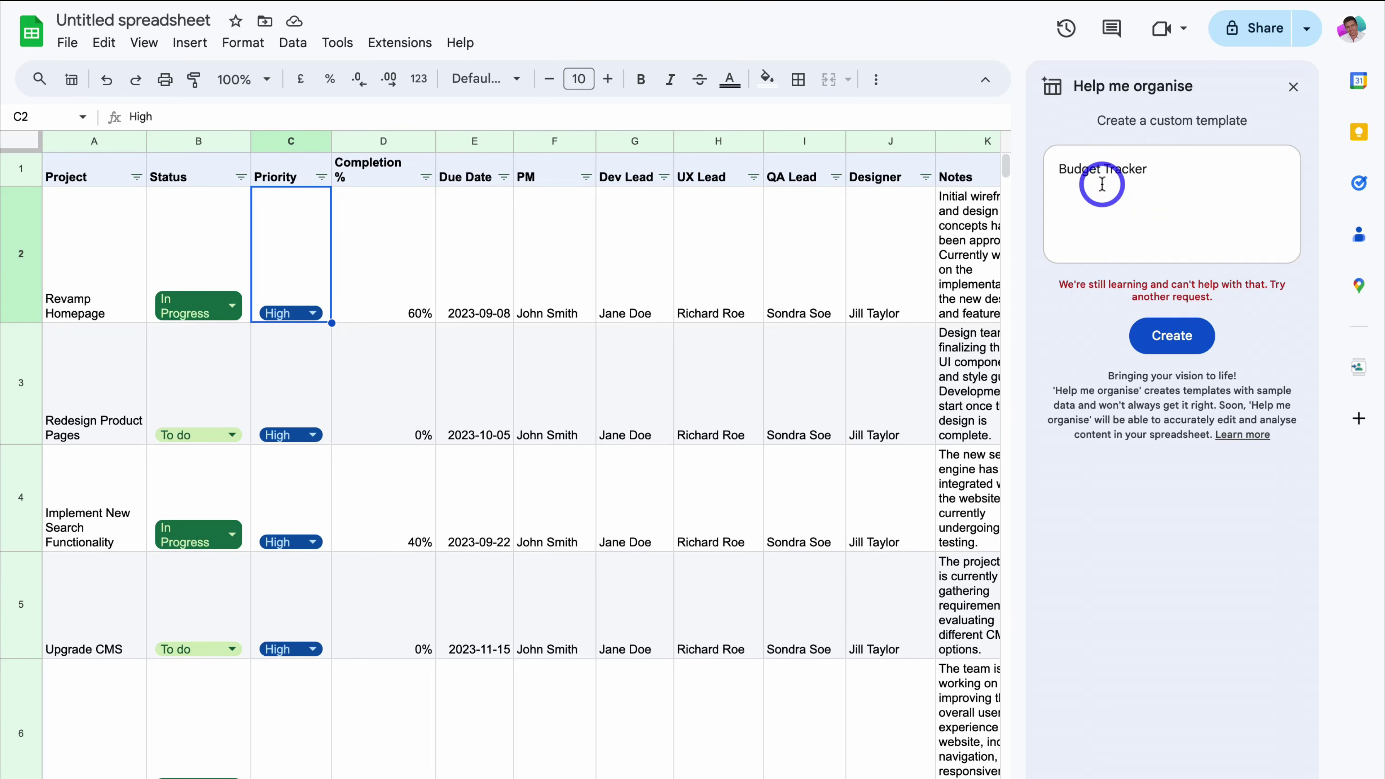
Step: Reword the request to 'Daily Budget Tracker for students' and generate it again
{"action": "left_click", "coordinate": [1061, 171]}
{"action": "type", "text": "Daily"}
{"action": "left_click", "coordinate": [1162, 170]}
{"action": "type", "text": "for students"}
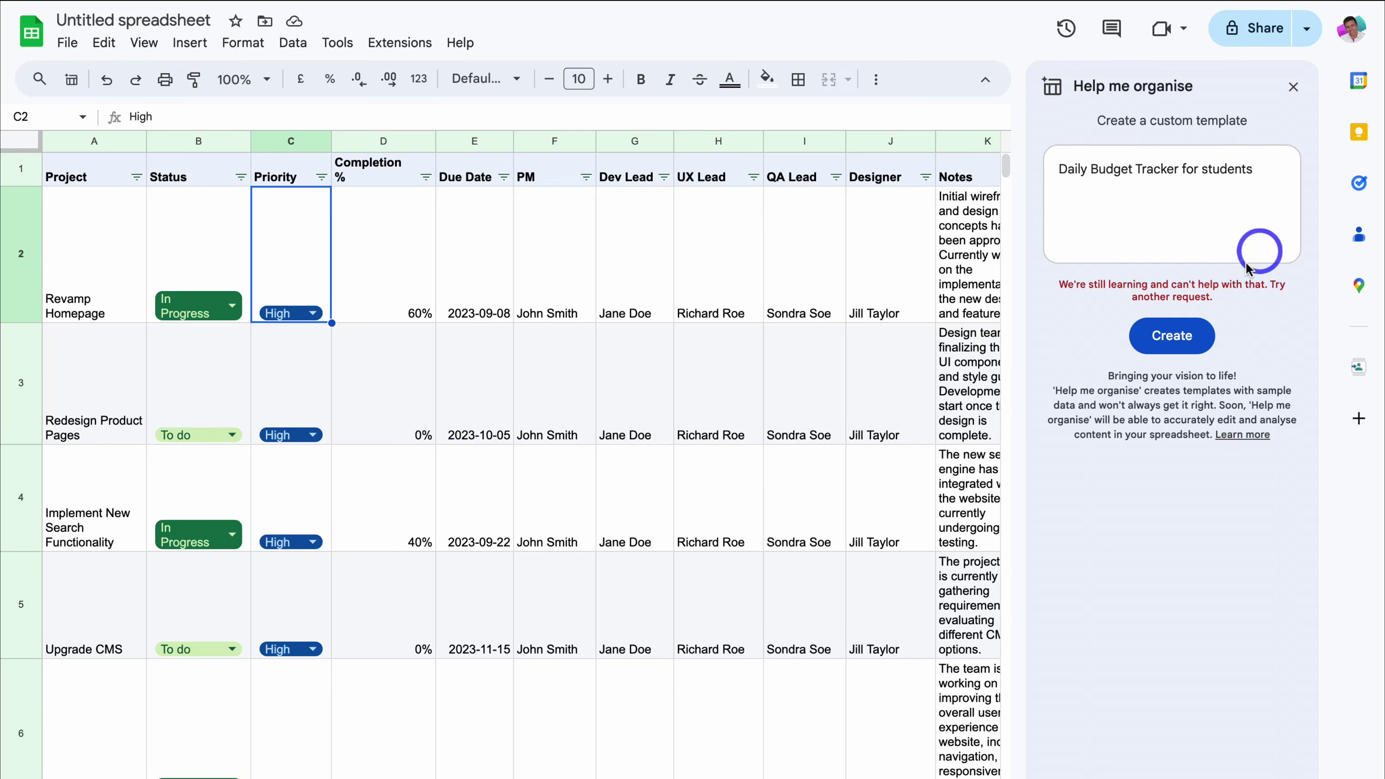
{"action": "left_click", "coordinate": [1172, 335]}
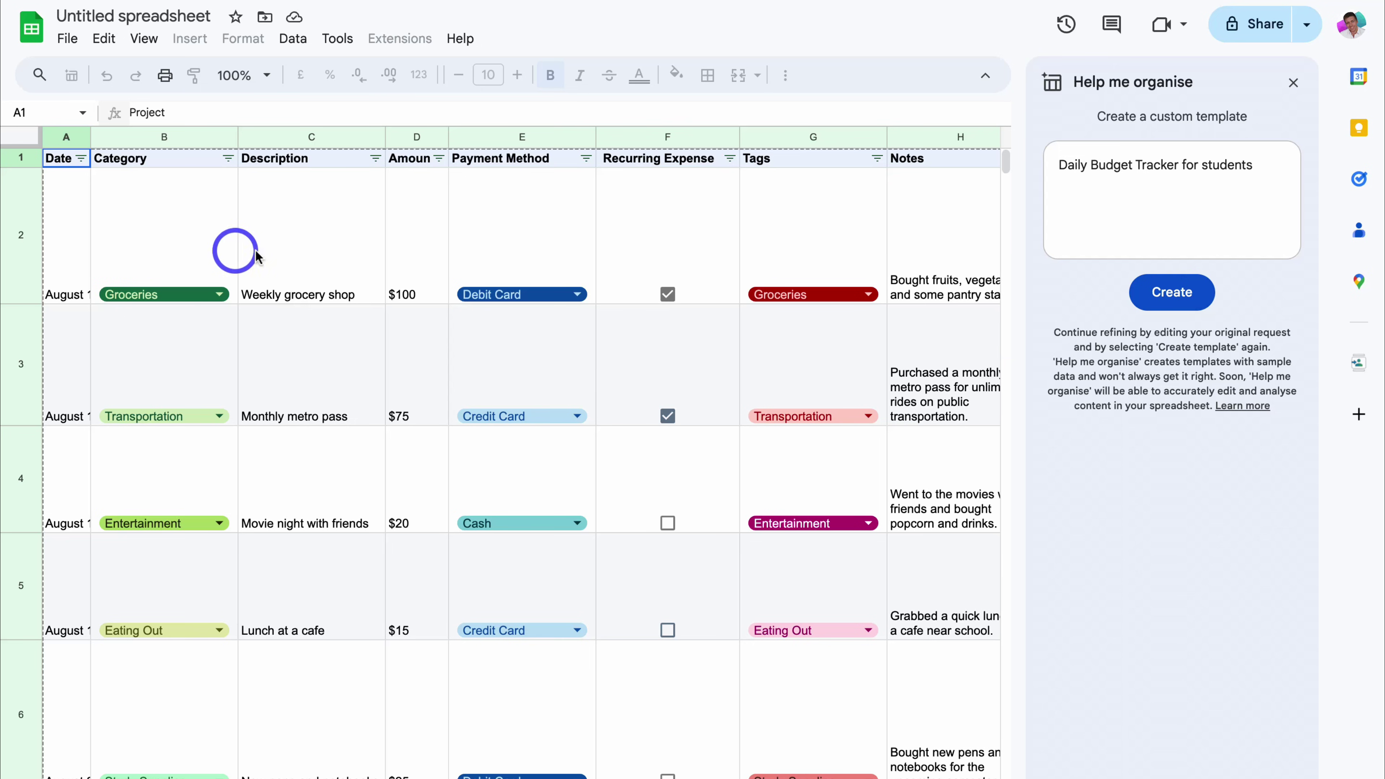
Step: Scroll sideways through the budget tracker preview to review its expense columns
{"action": "scroll", "coordinate": [454, 253], "scroll_direction": "right", "scroll_amount": 5}
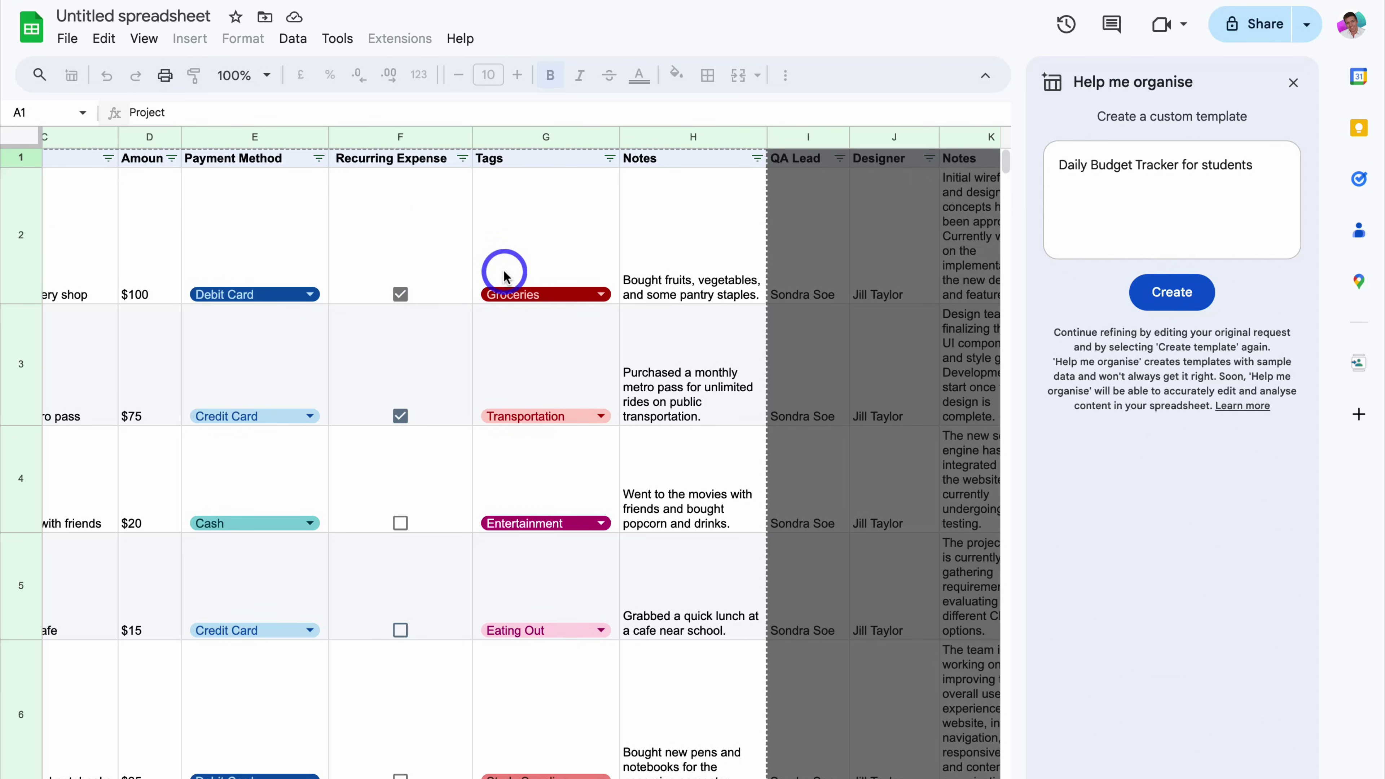
{"action": "scroll", "coordinate": [686, 274], "scroll_direction": "left", "scroll_amount": 5}
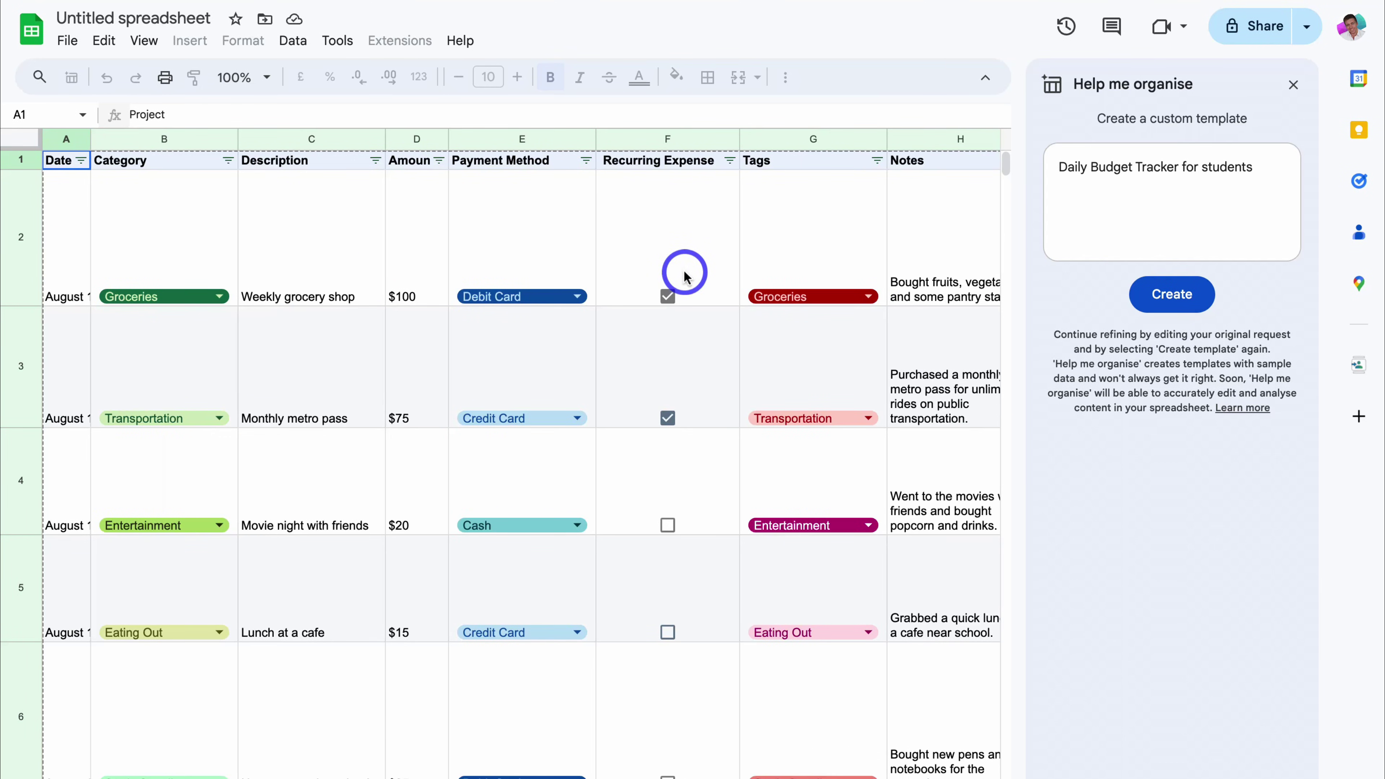